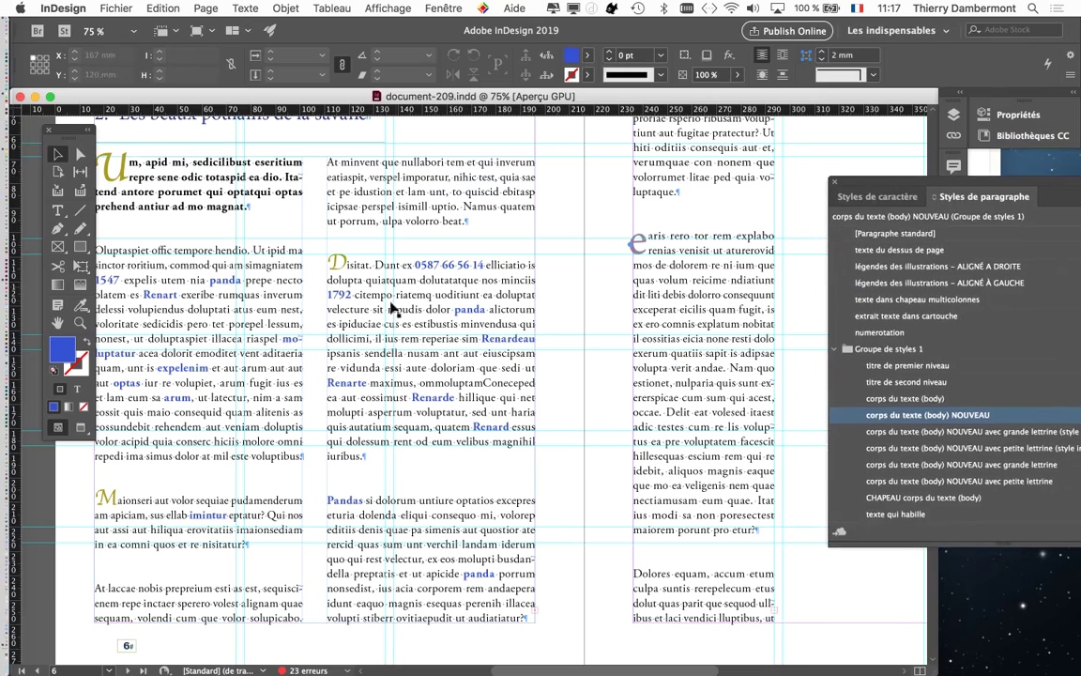
Switch page 6 to preview mode, hiding the guides, frame edges and hidden characters around the body text.
scroll(422, 272, left, 5)
scroll(508, 280, down, 3)
scroll(509, 280, left, 3)
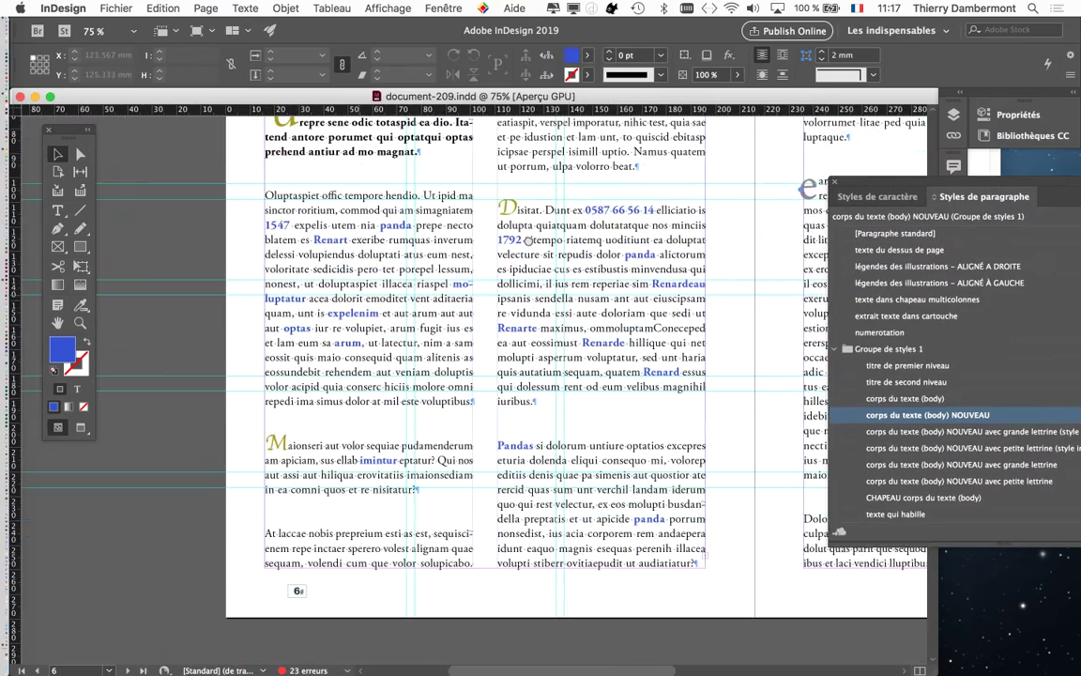
scroll(428, 245, right, 3)
scroll(428, 245, up, 1)
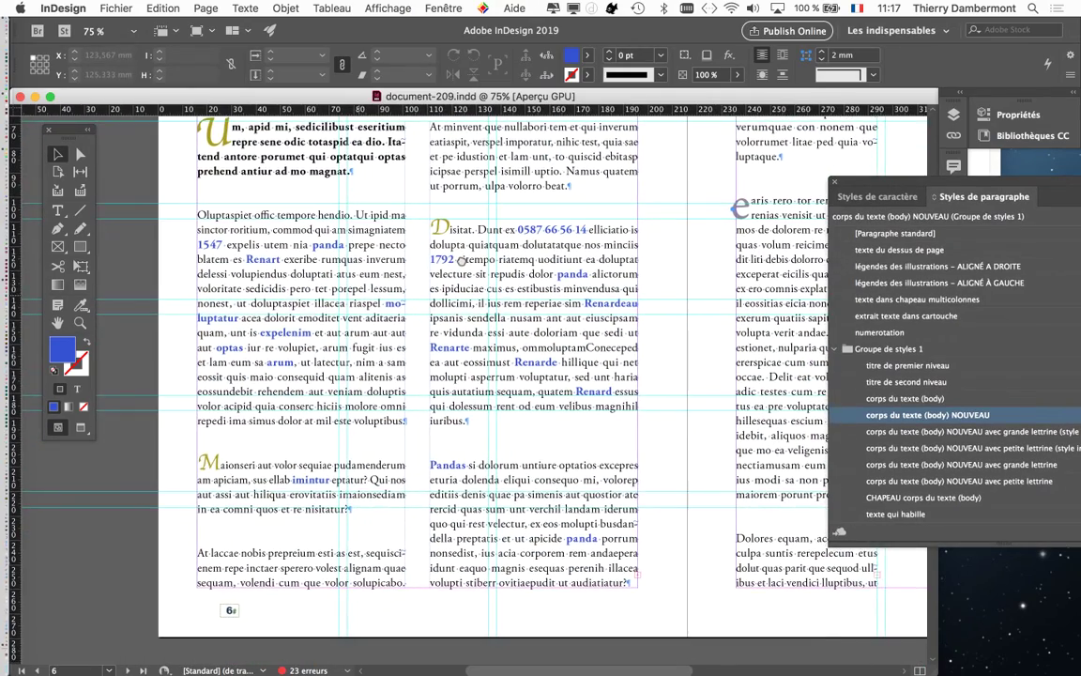
click(81, 429)
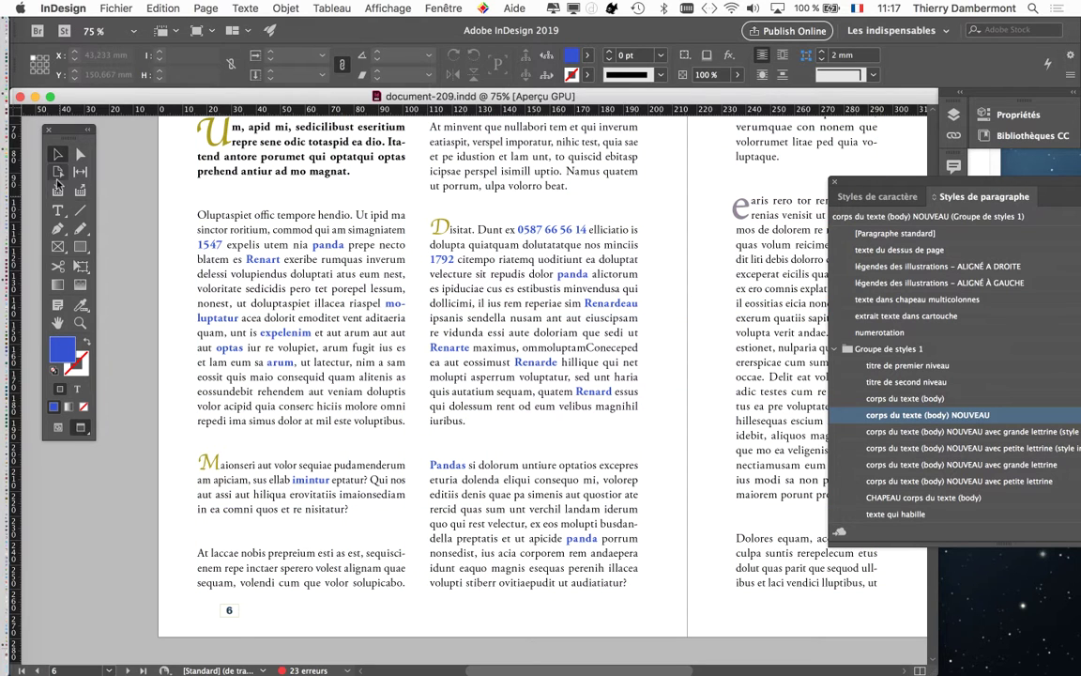
scroll(249, 272, up, 2)
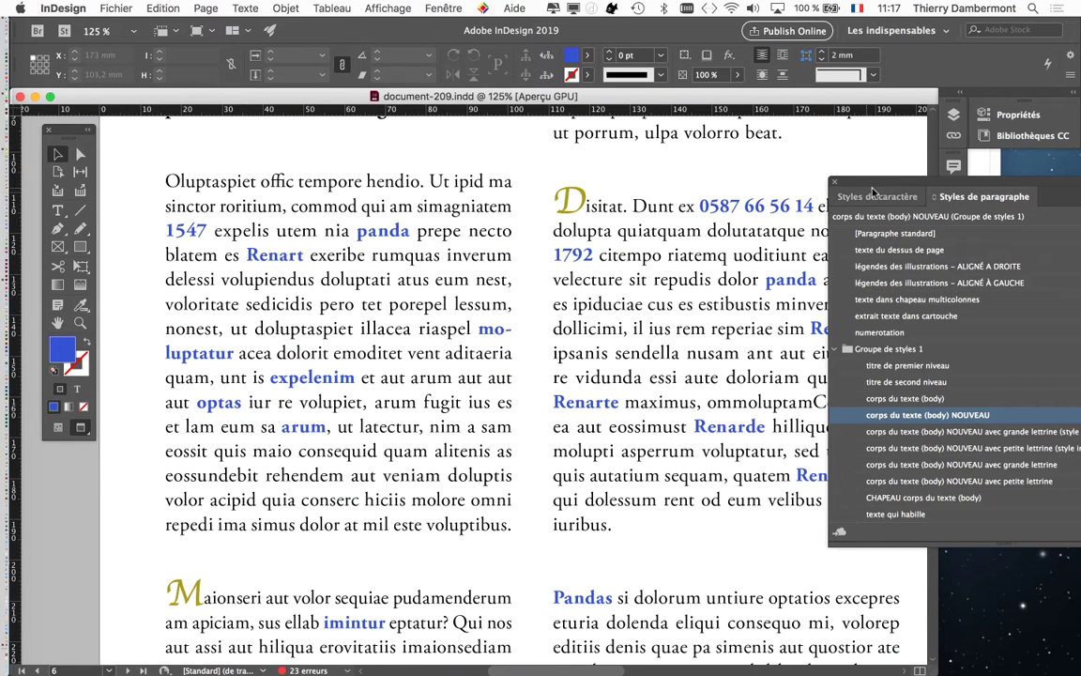
Display the list of character styles and place it over the second text column, clear of the first.
drag(873, 185, 551, 160)
click(556, 173)
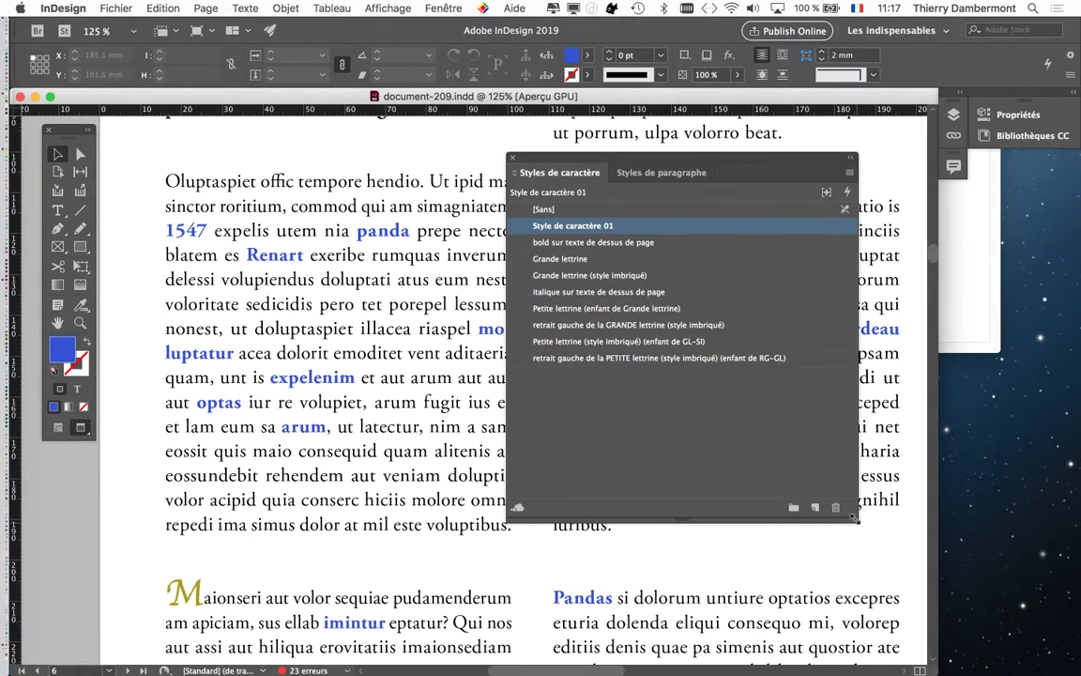
drag(603, 162, 781, 174)
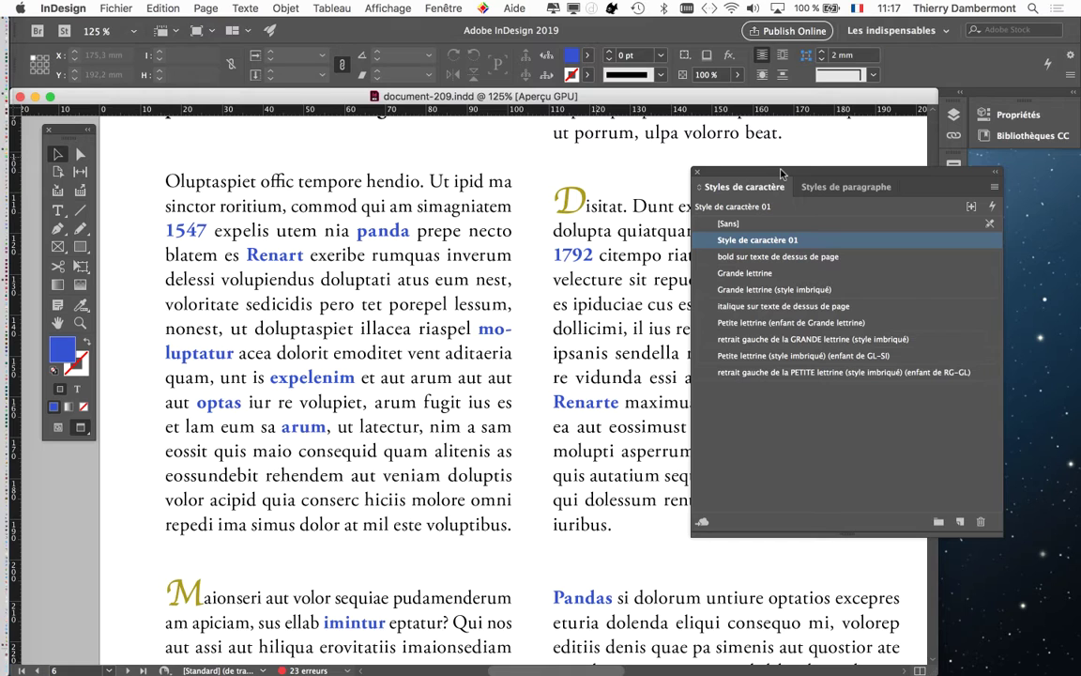
drag(781, 174, 652, 143)
Select letters of the blue word "imintur" with the Type tool and check which character style it uses.
click(60, 213)
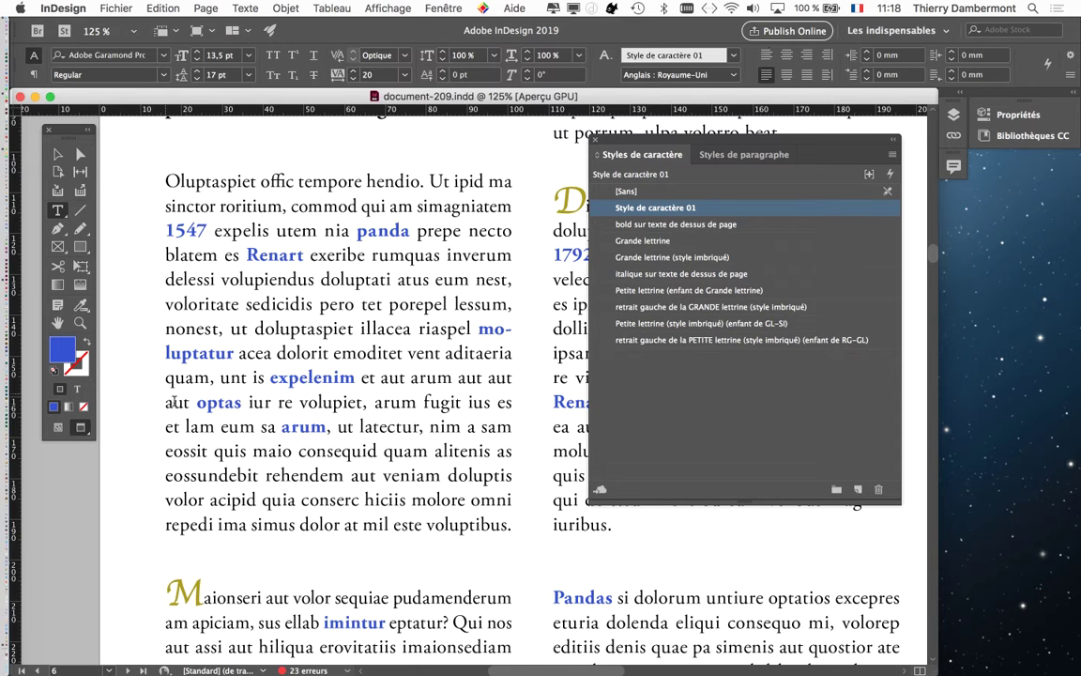
scroll(174, 376, down, 3)
scroll(193, 427, down, 1)
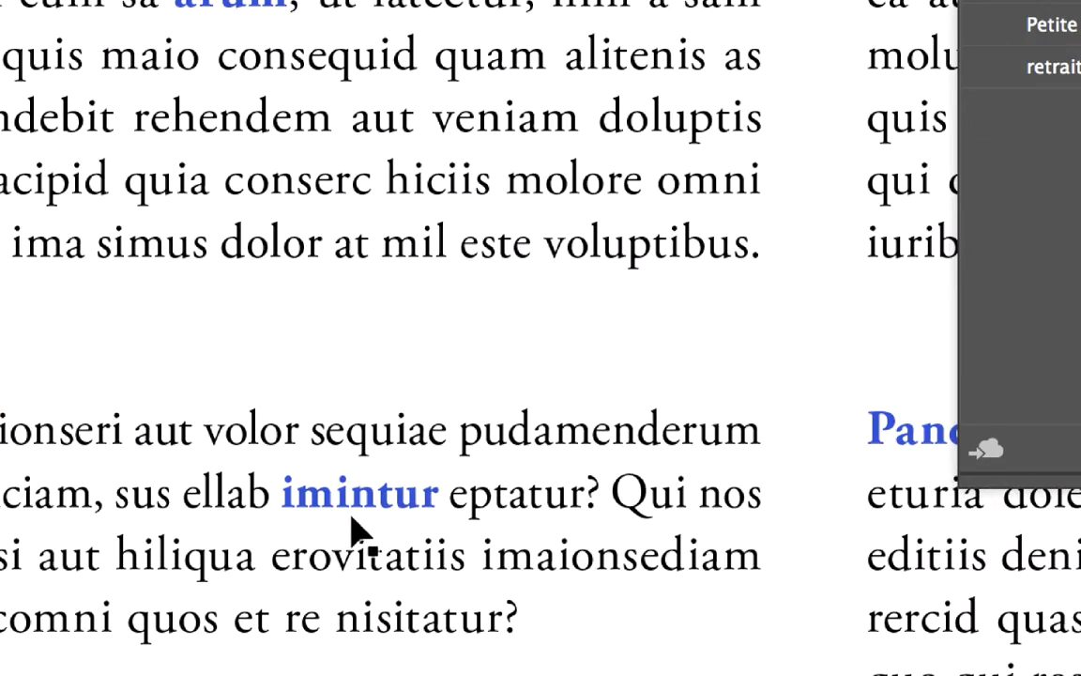
drag(297, 493, 406, 505)
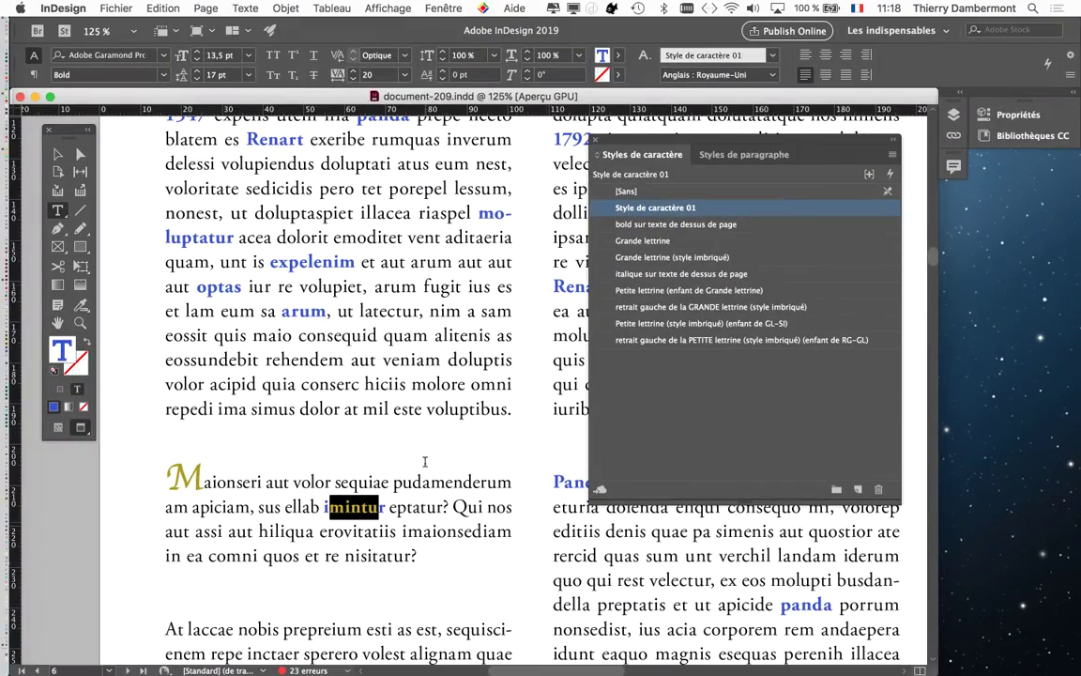
drag(615, 160, 630, 164)
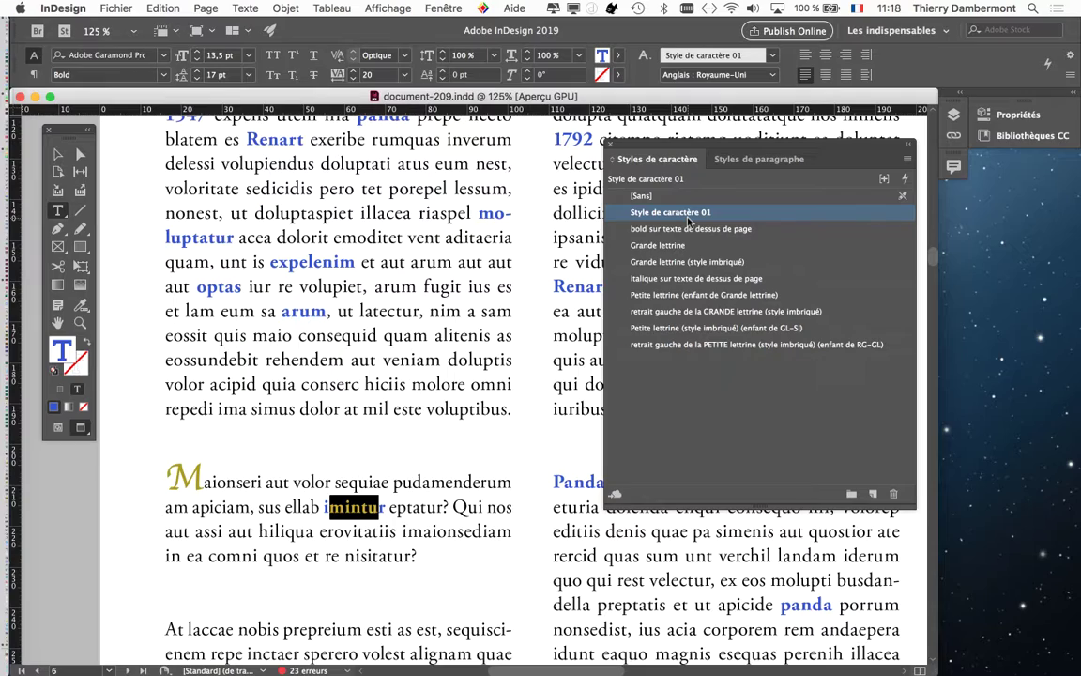
key(super+equal)
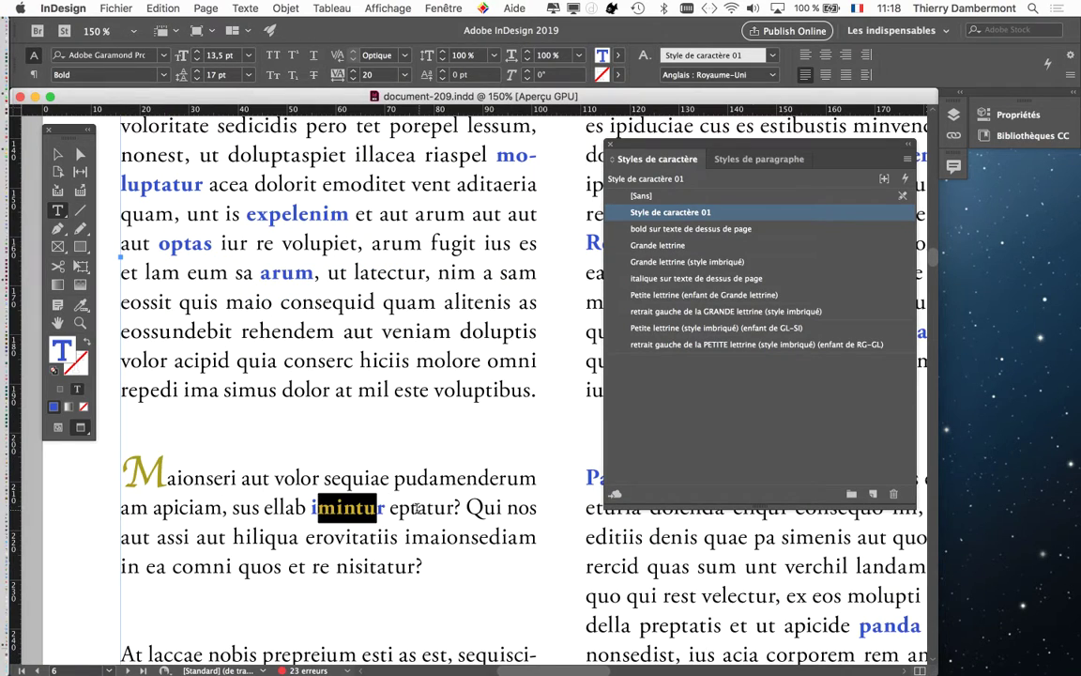
Apply the character style "Style de caractère 01" to the word "hiliqua", then deselect the text.
drag(415, 507, 447, 508)
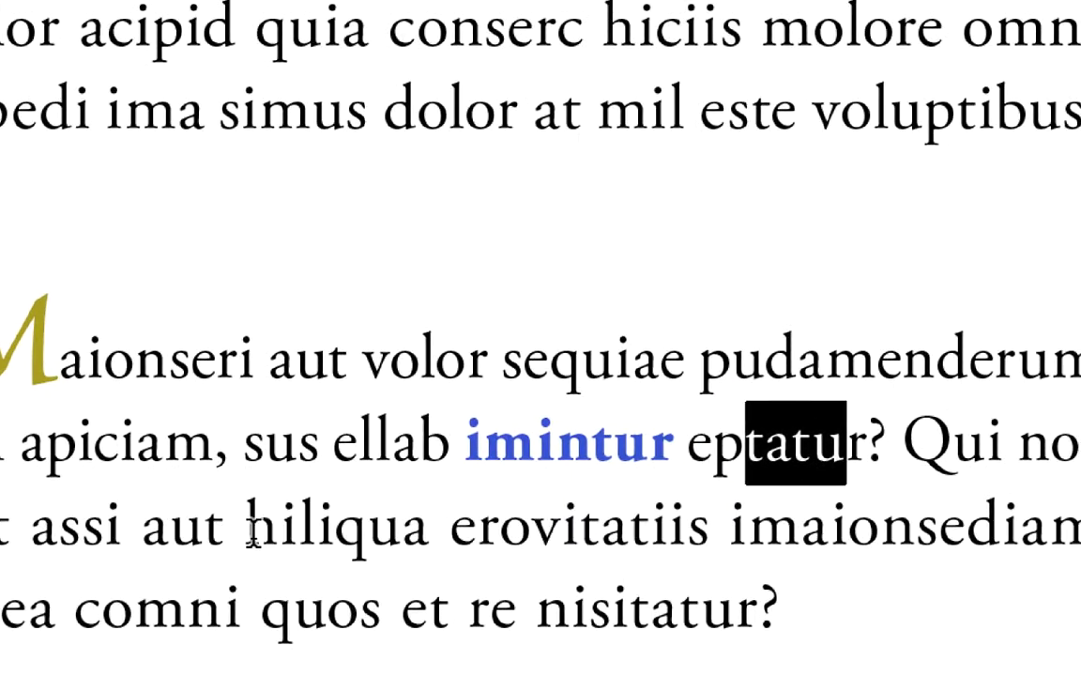
drag(250, 533, 411, 540)
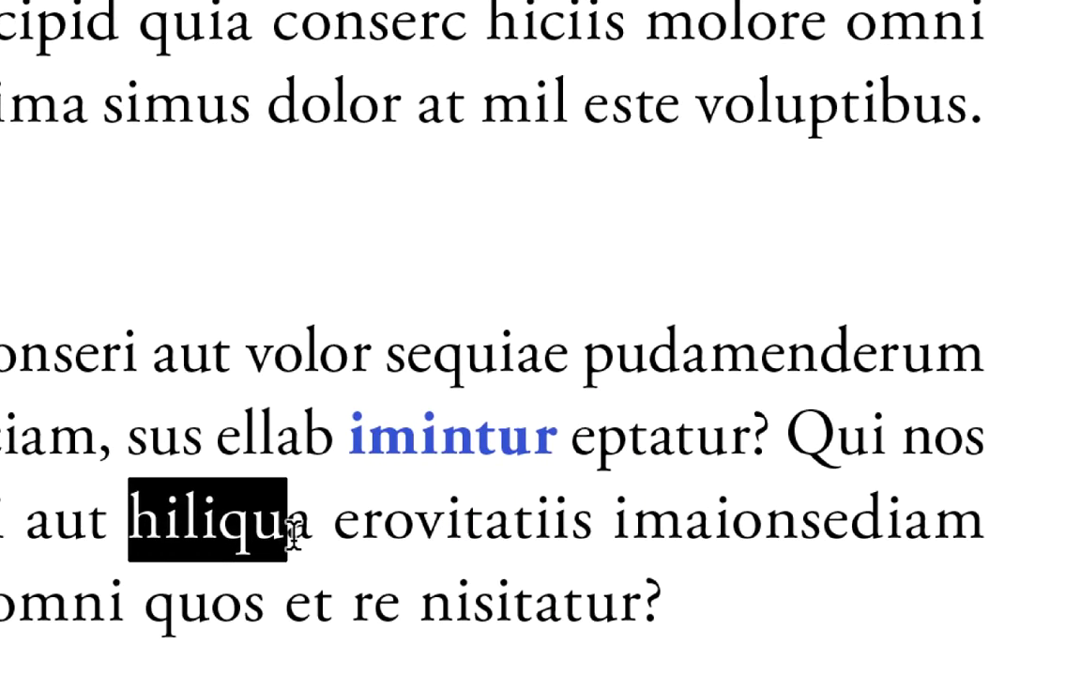
drag(292, 537, 308, 537)
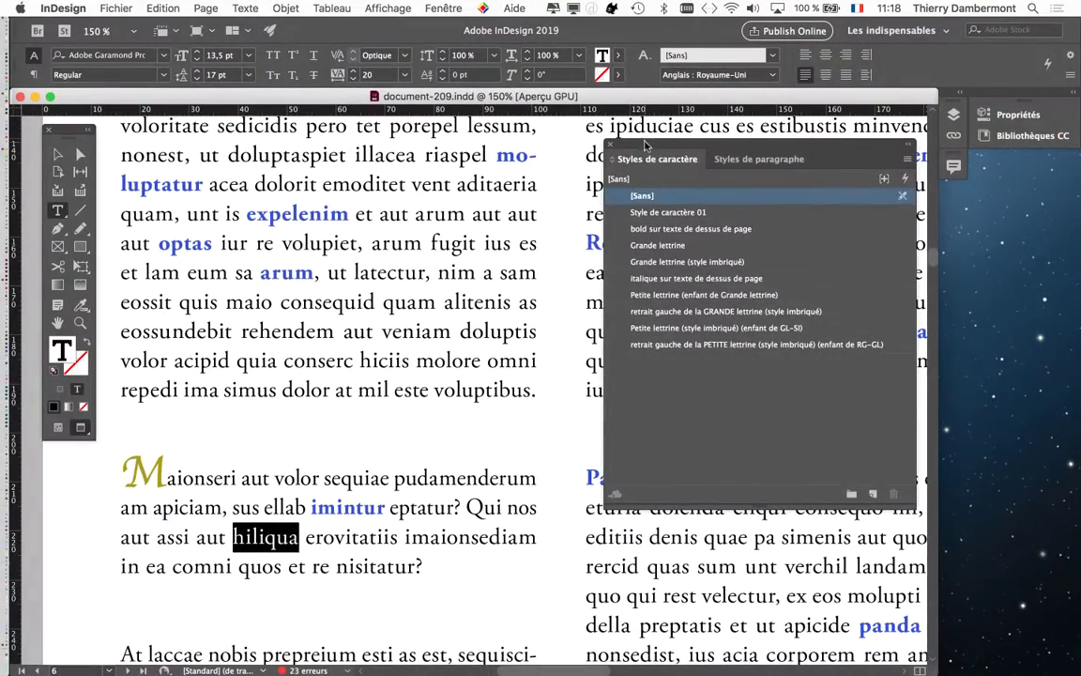
drag(620, 140, 351, 413)
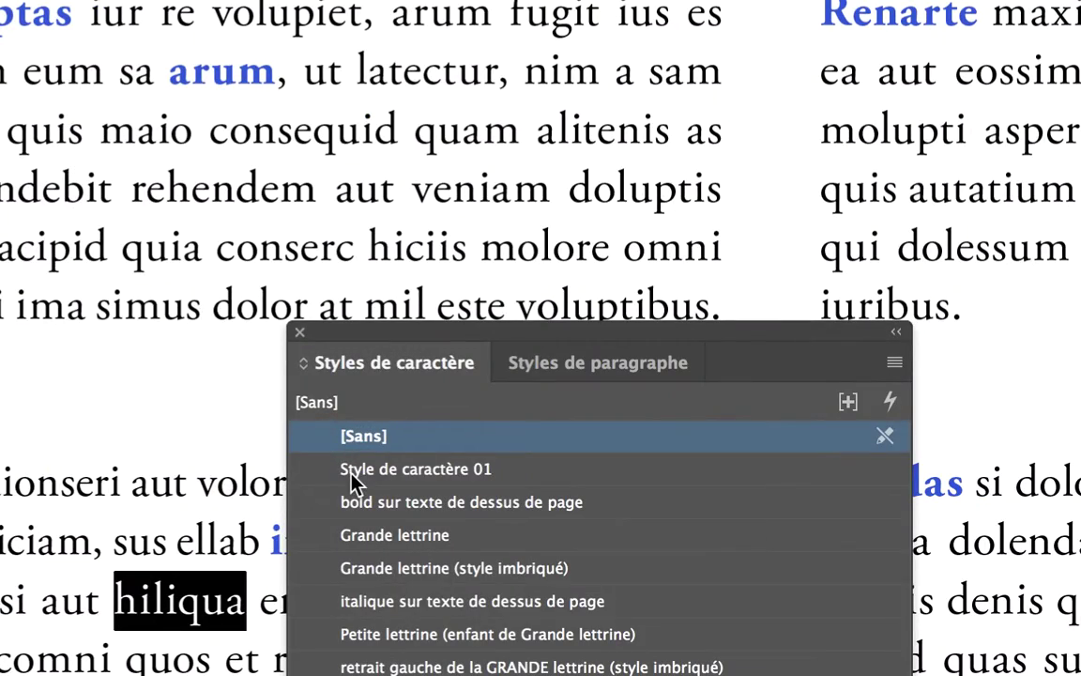
click(354, 474)
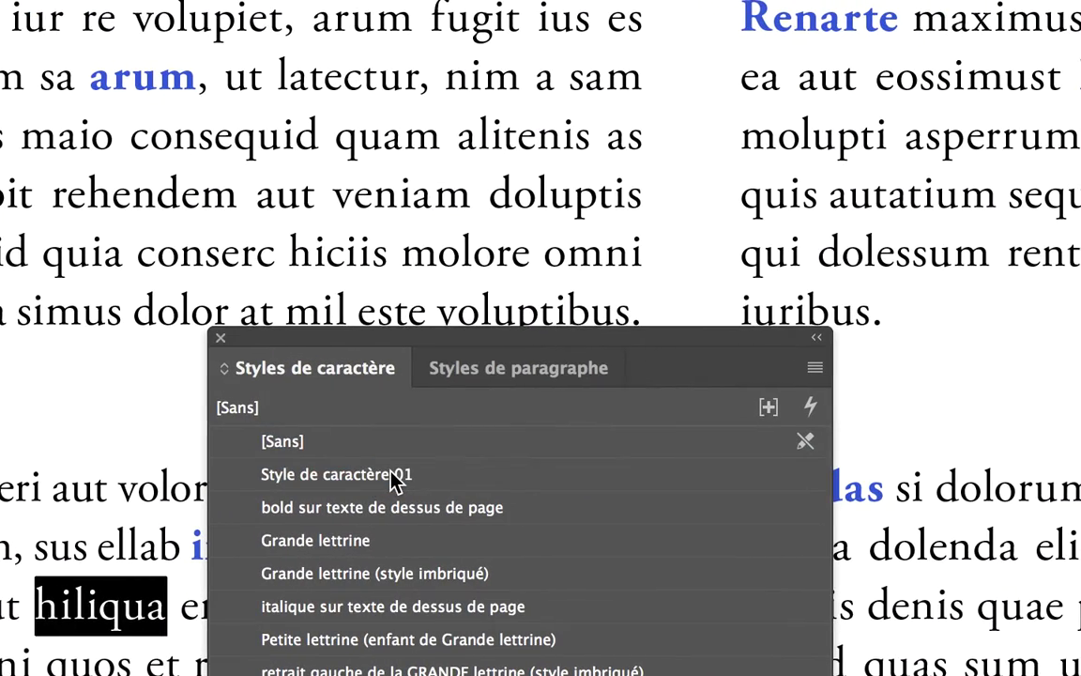
click(394, 476)
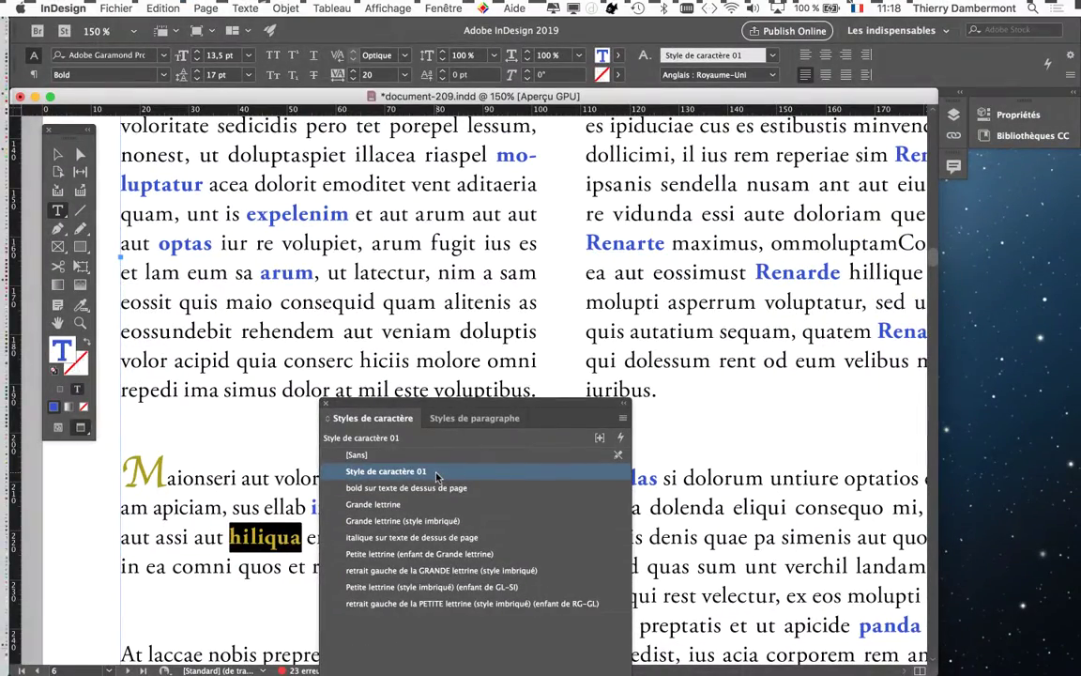
drag(431, 398, 742, 262)
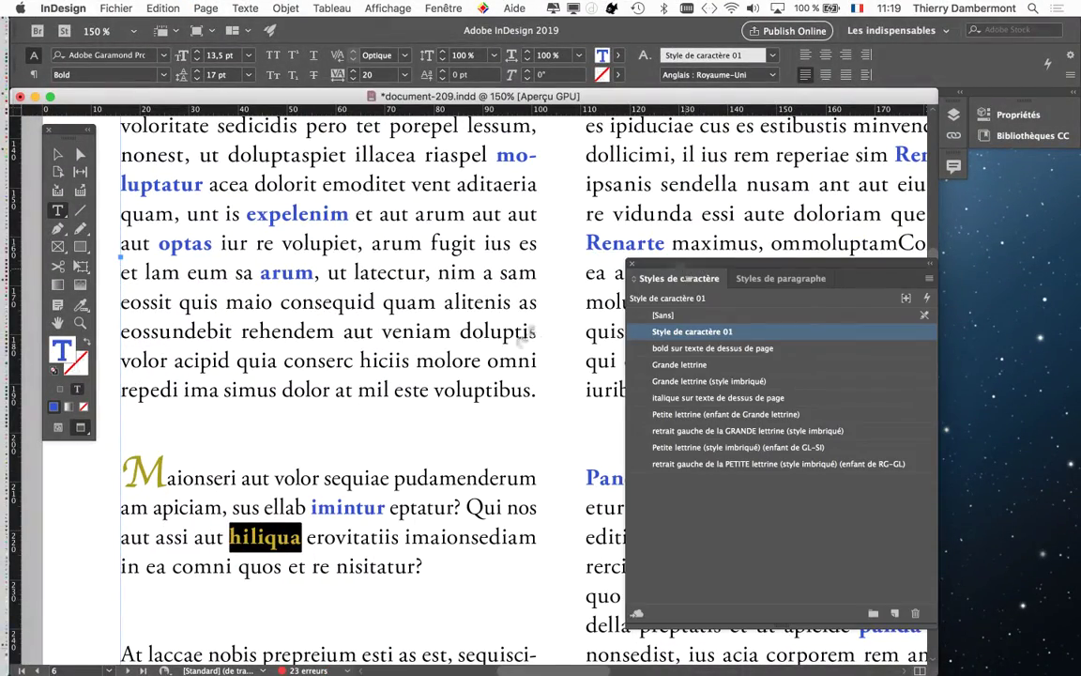
scroll(510, 349, down, 1)
scroll(509, 349, down, 1)
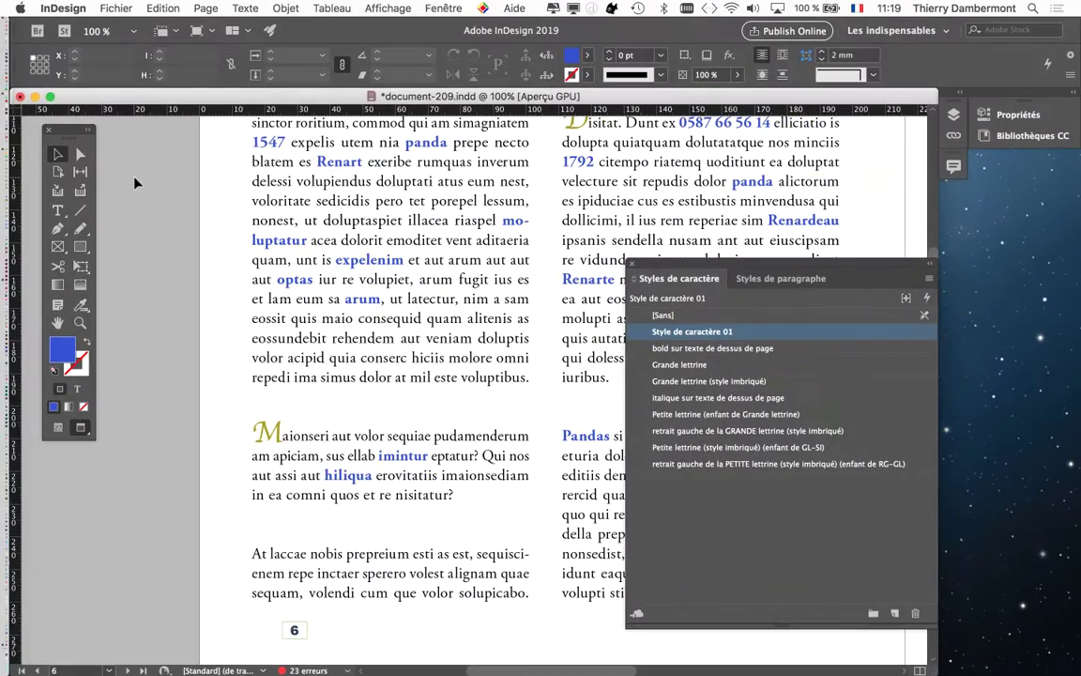
drag(721, 267, 642, 196)
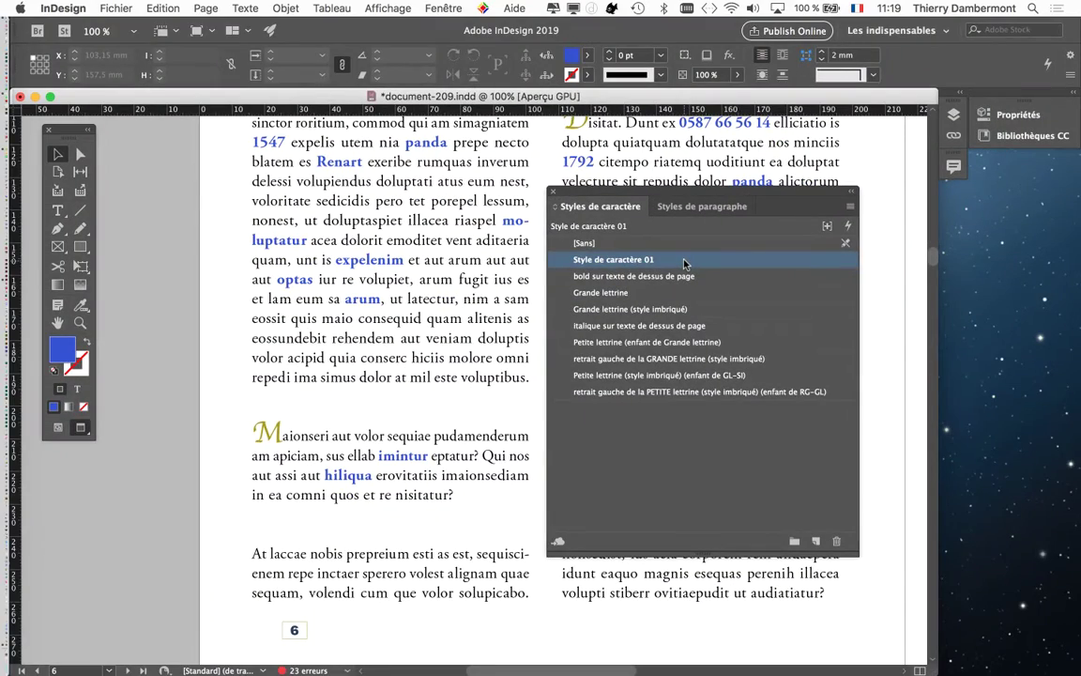
With the two-column body text frame selected, open the options of "Style de caractère 01" and cancel them.
click(286, 280)
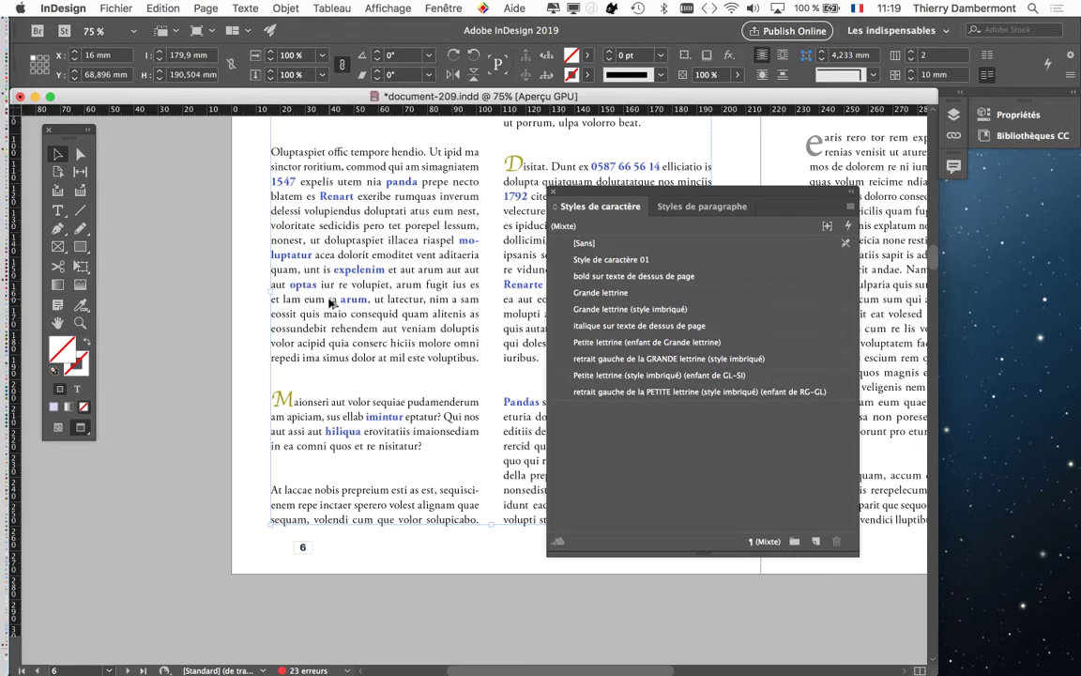
scroll(297, 280, down, 1)
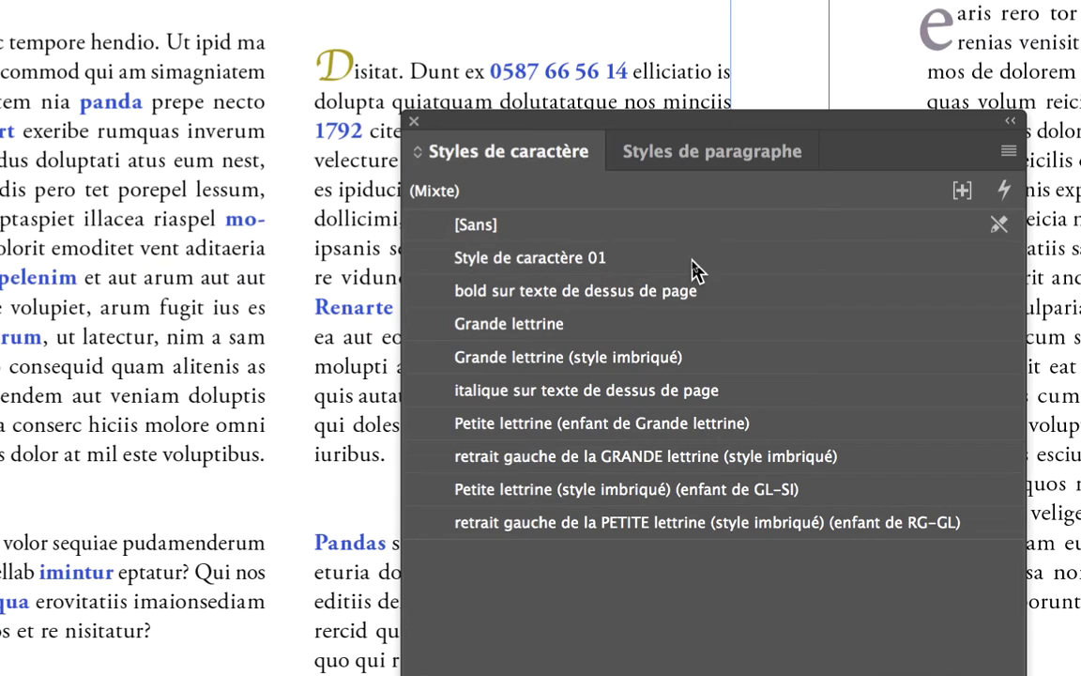
double_click(691, 259)
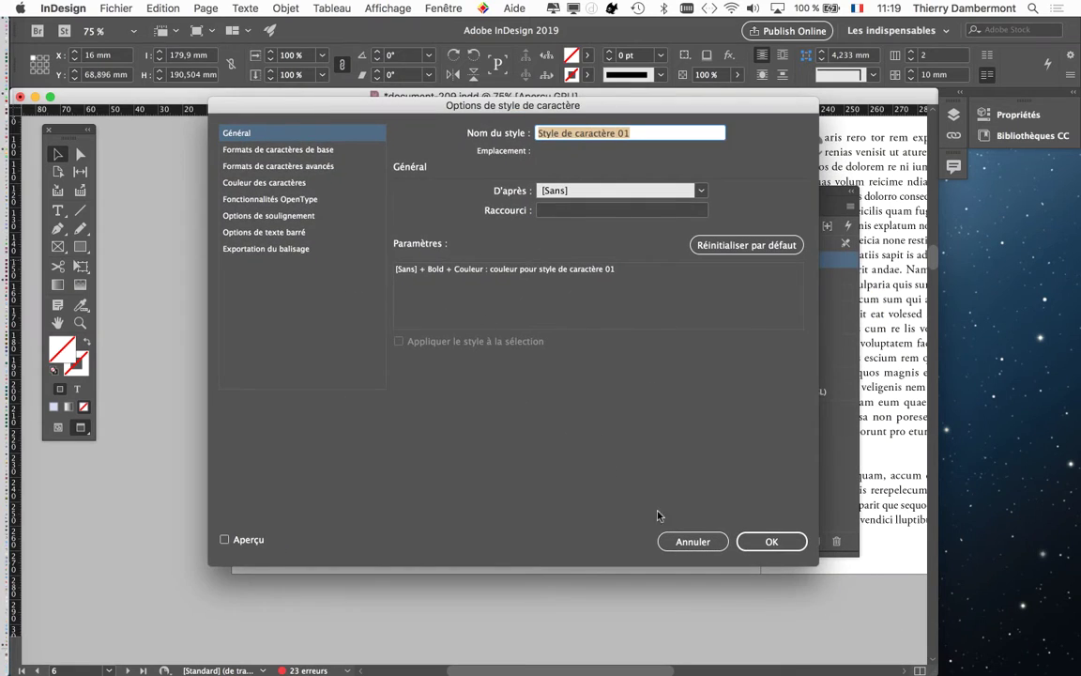
click(683, 542)
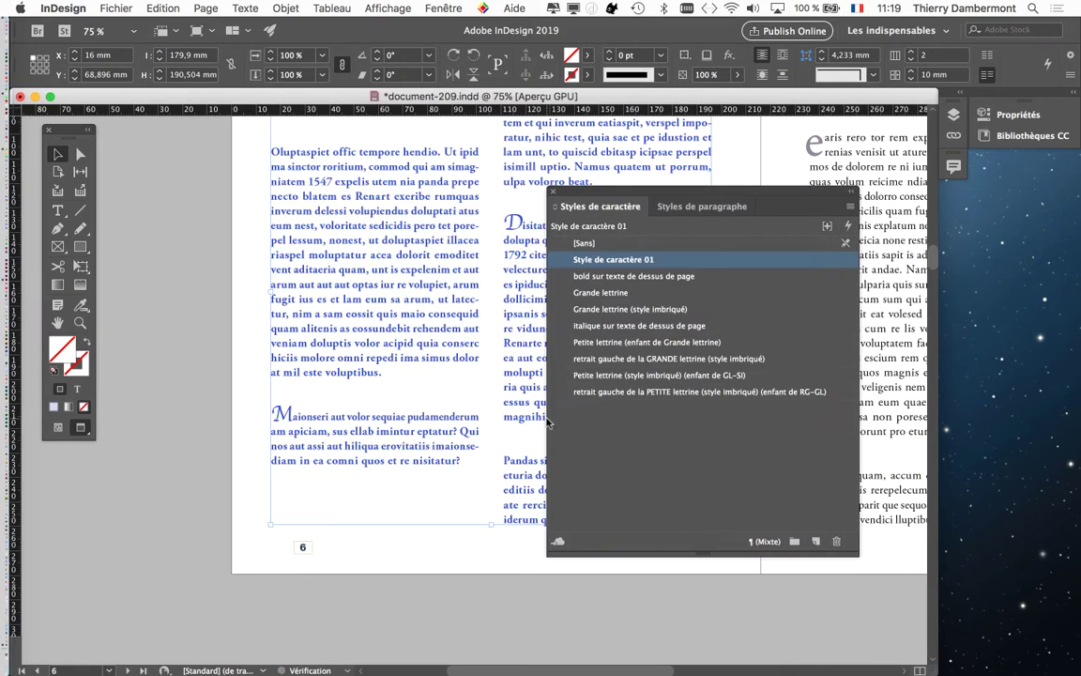
drag(592, 197, 757, 219)
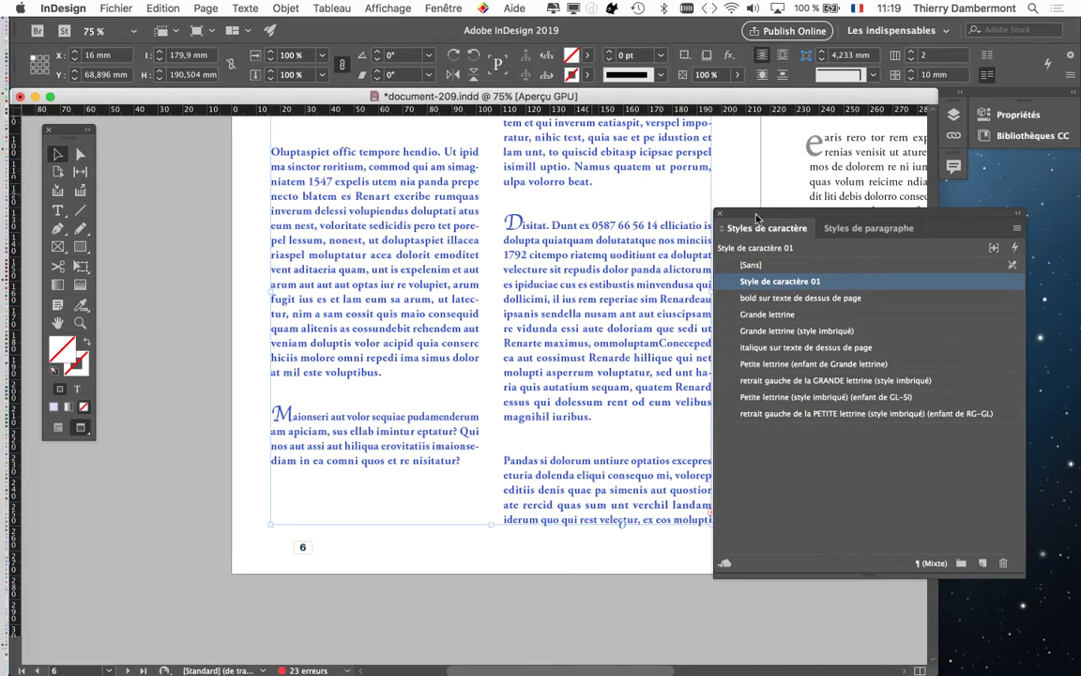
Undo the character style applied to the whole body text frame and deselect the frame.
click(163, 8)
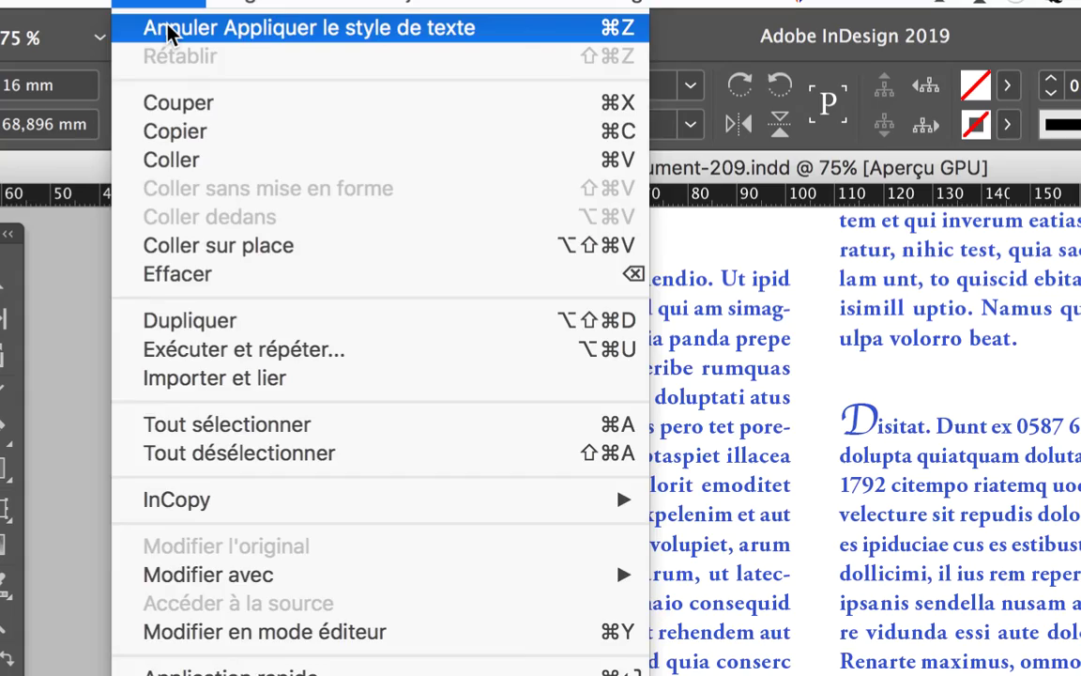
click(167, 36)
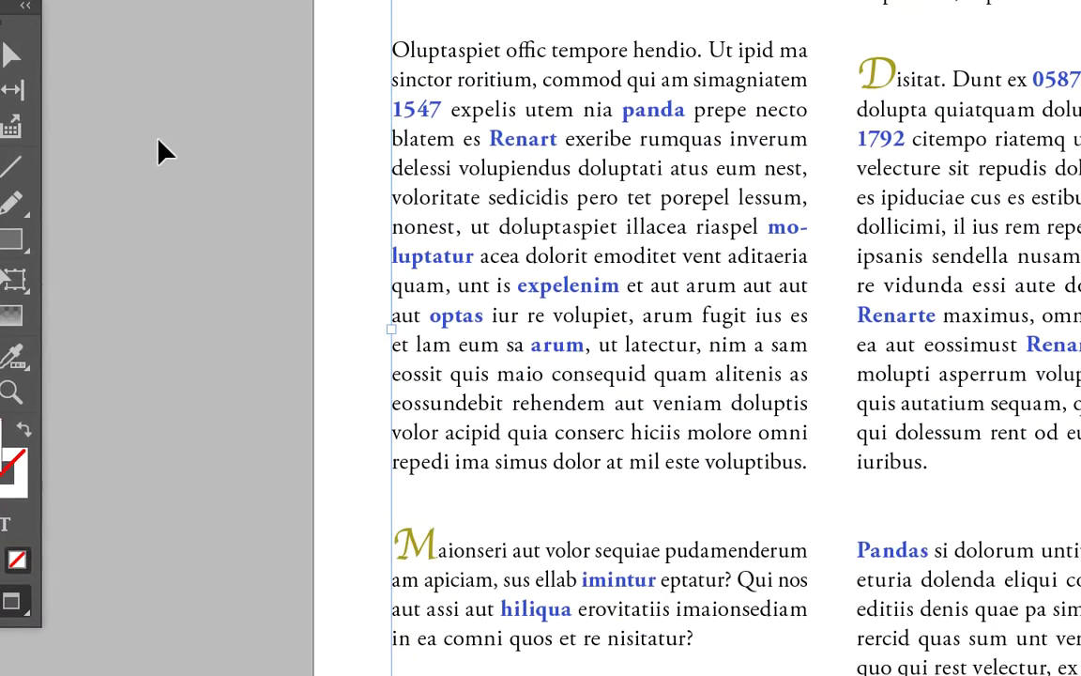
click(160, 143)
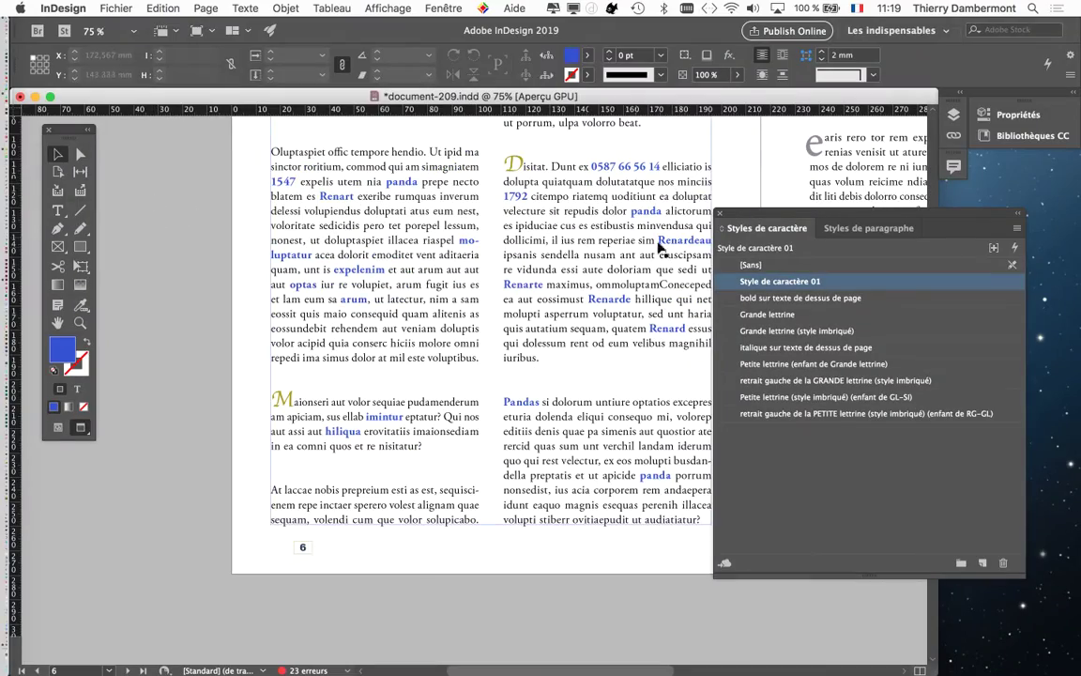
Assign the keyboard shortcut Opt+Cmd+Num 4 to the character style "Style de caractère 01" with nothing selected.
drag(738, 215, 626, 195)
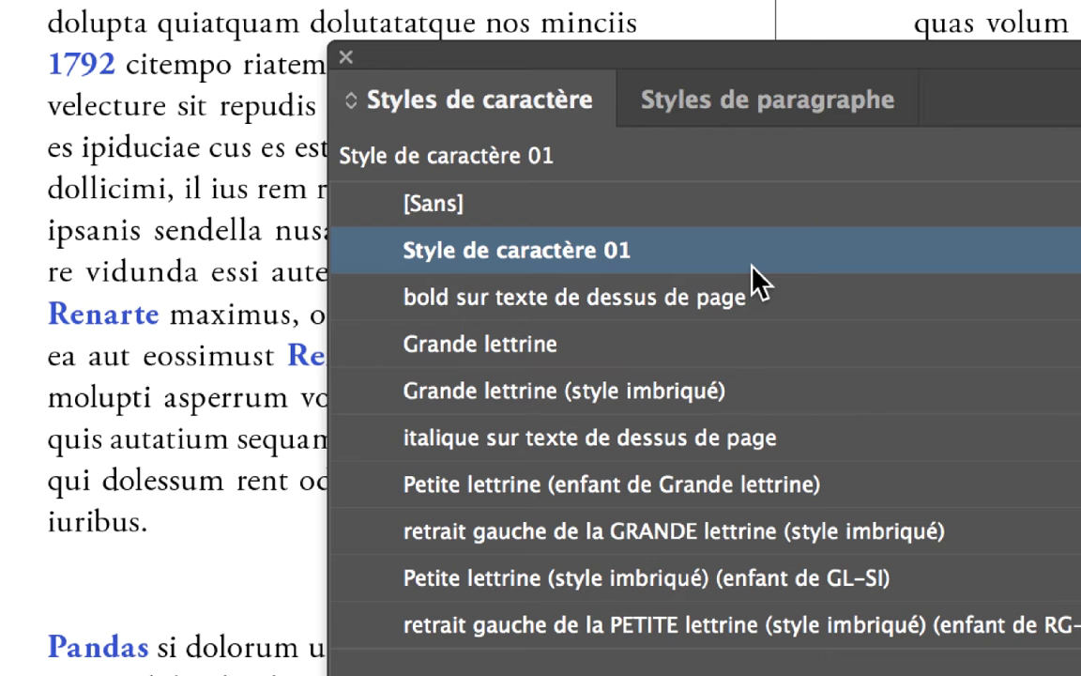
double_click(752, 267)
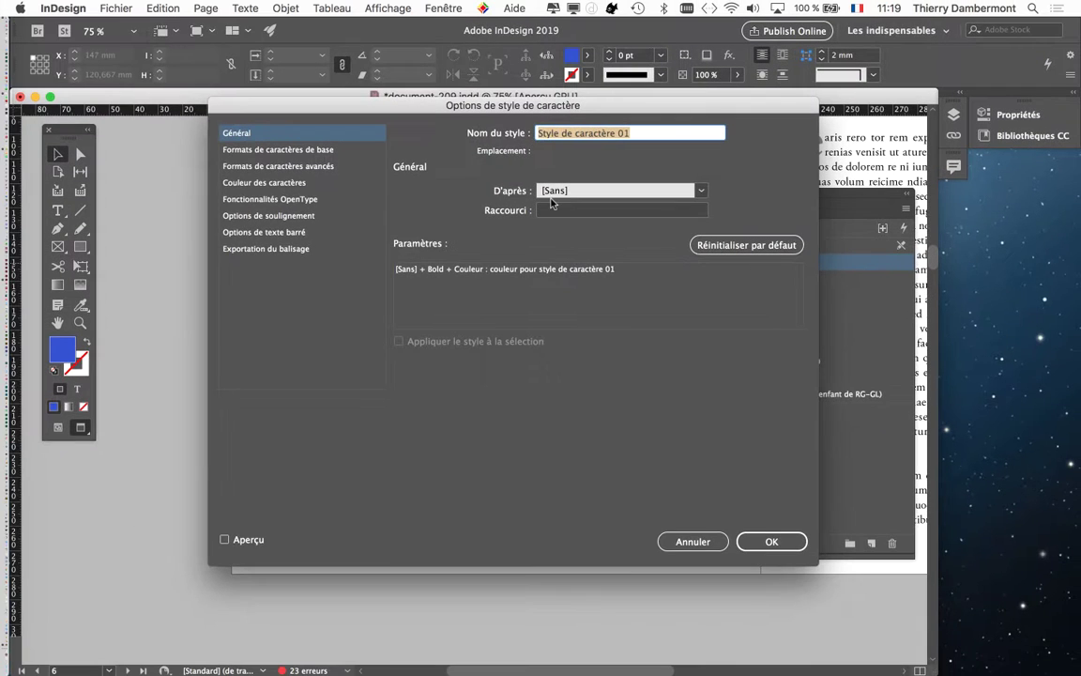
drag(318, 111, 405, 164)
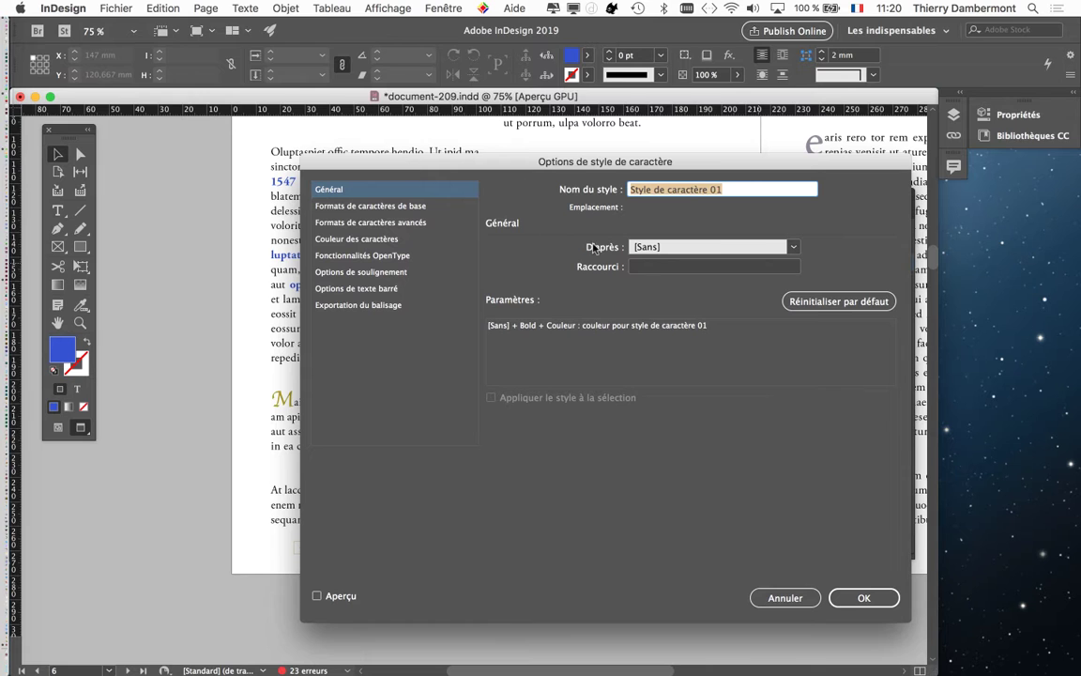
click(648, 269)
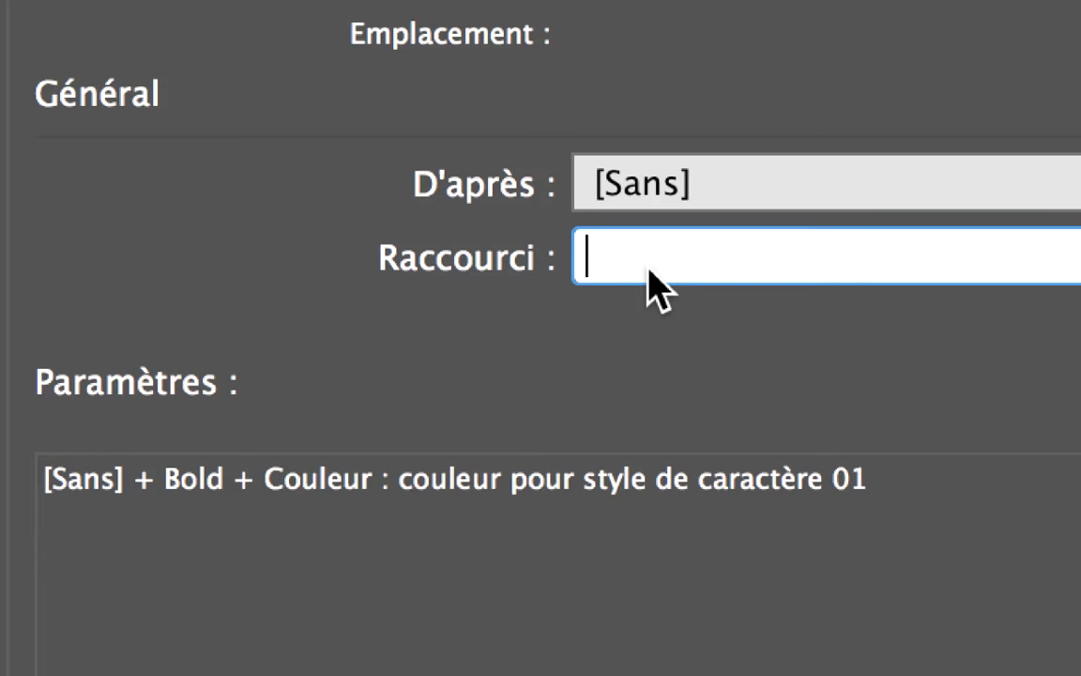
key(alt+super+KP_4)
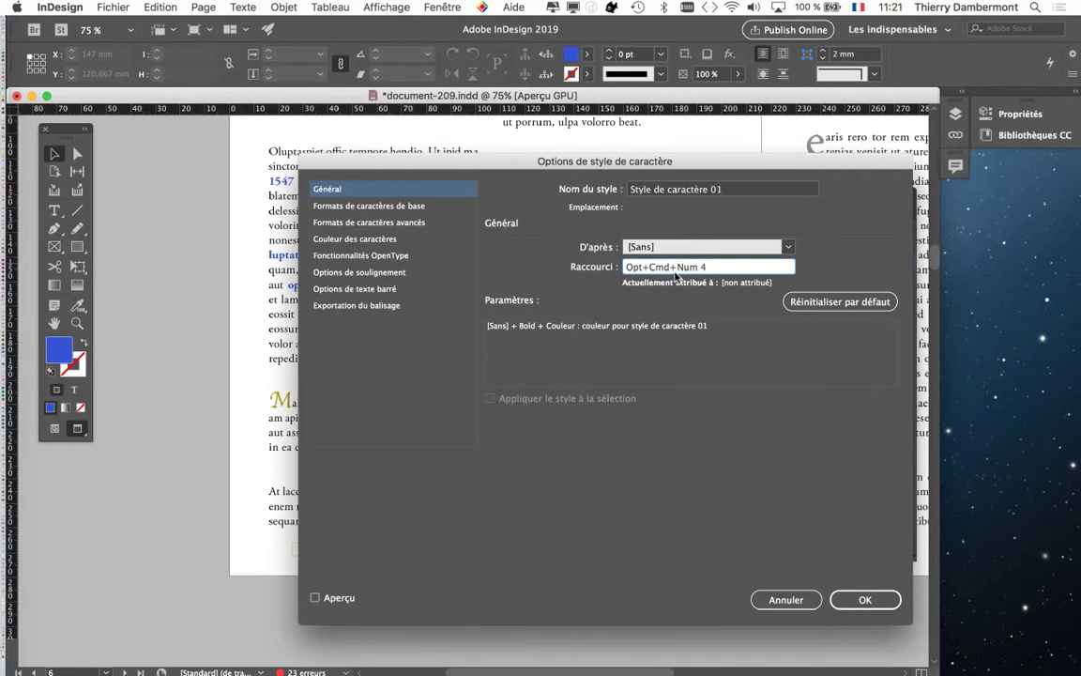
click(864, 600)
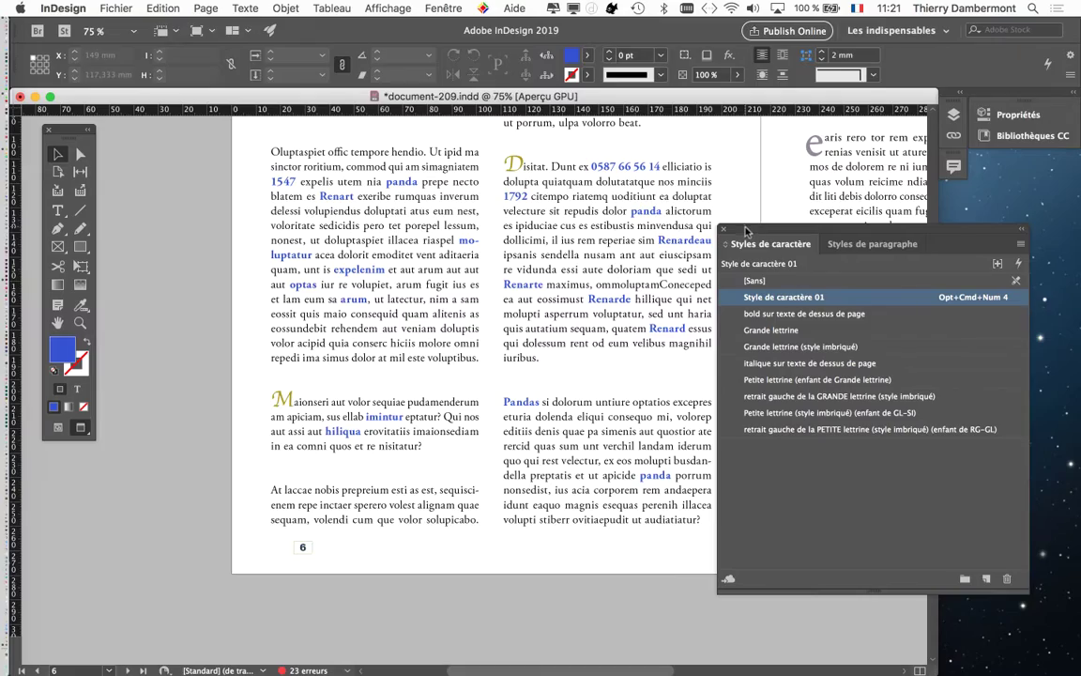
drag(711, 238, 765, 255)
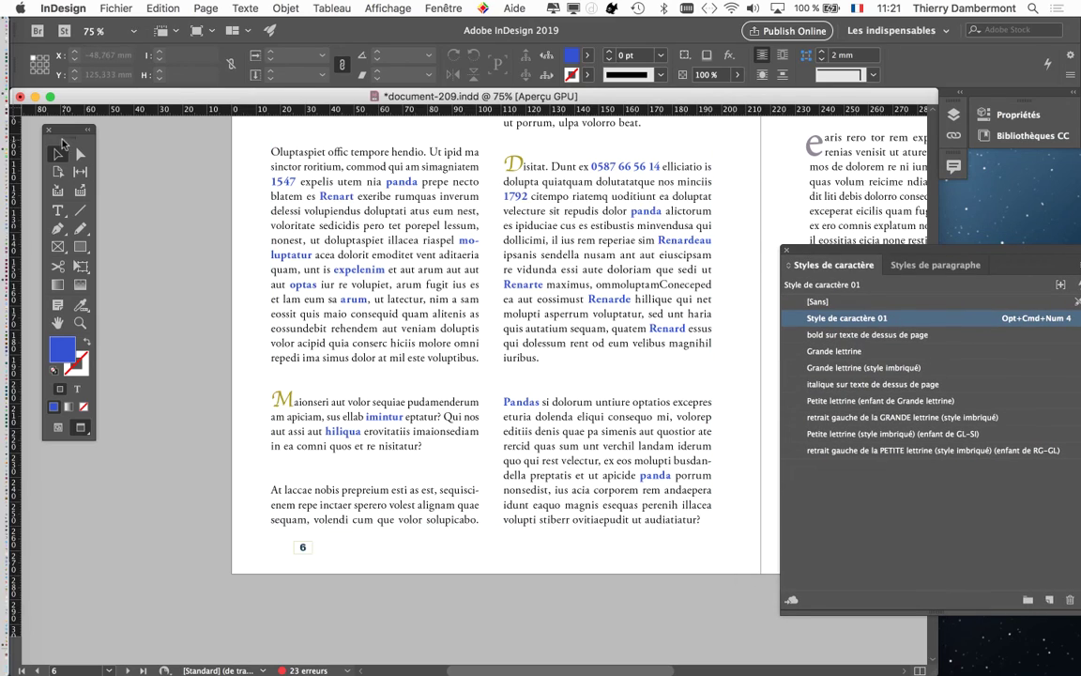
Apply the character style "Style de caractère 01" to the word "prepreium" in the last left-column paragraph, then deselect the text.
drag(74, 131, 103, 185)
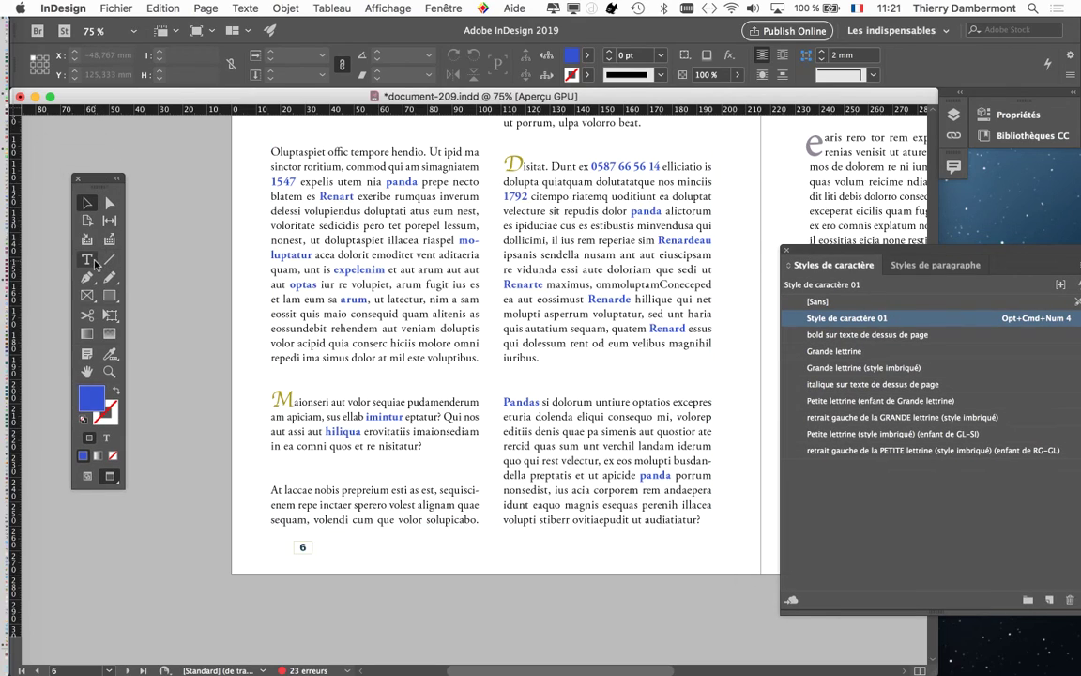
click(88, 261)
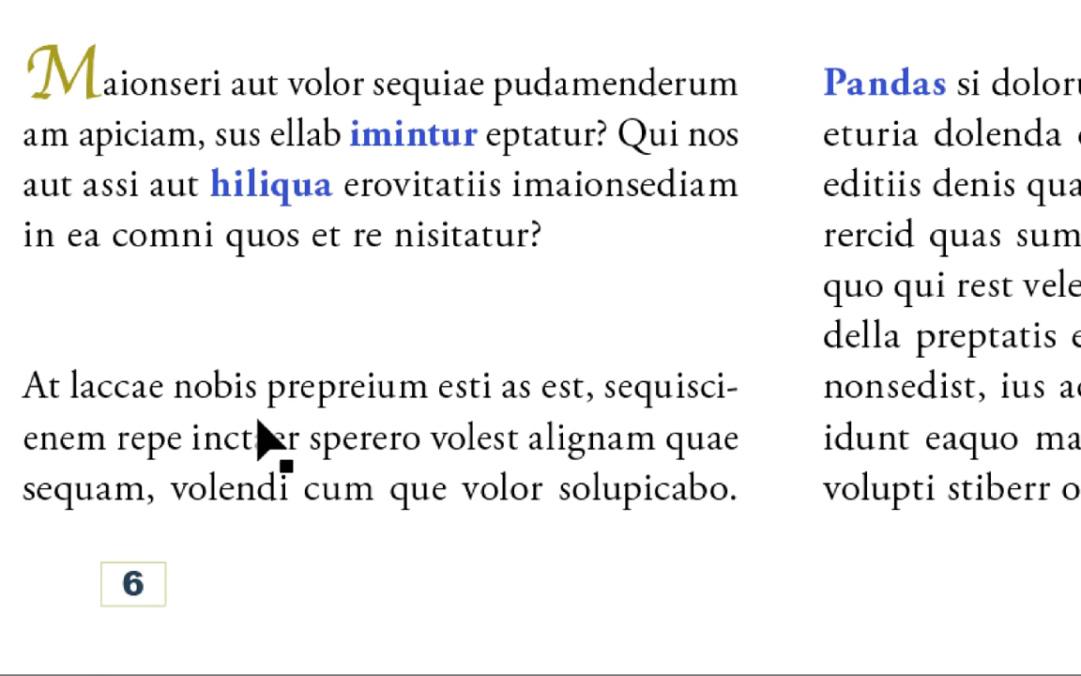
drag(269, 387, 399, 407)
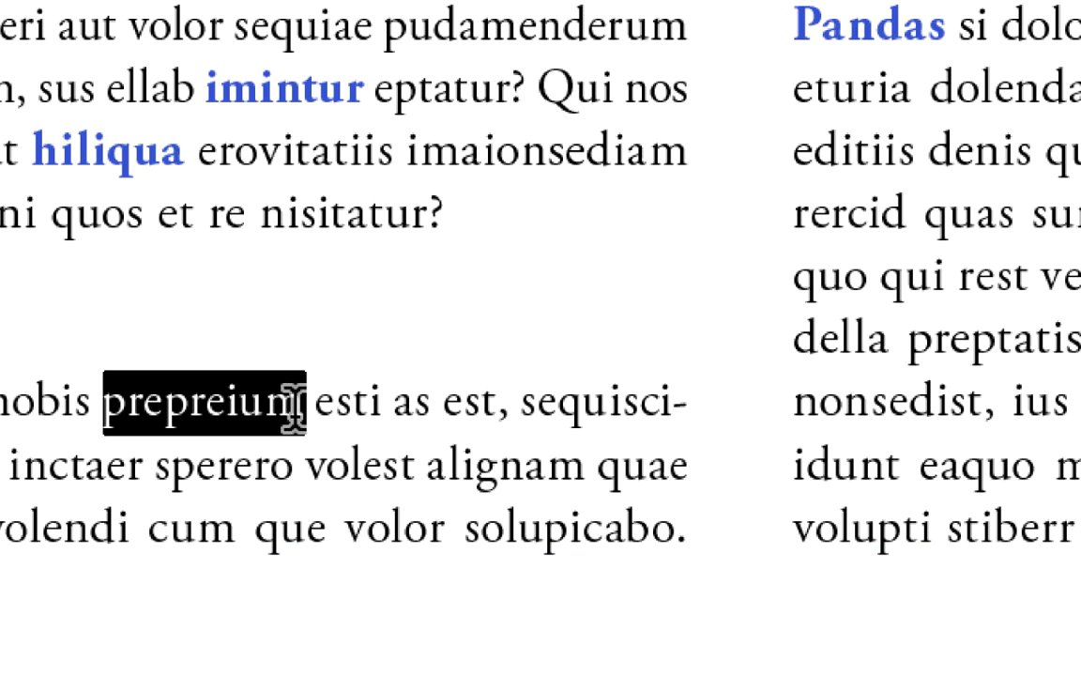
key(ctrl+shift+1)
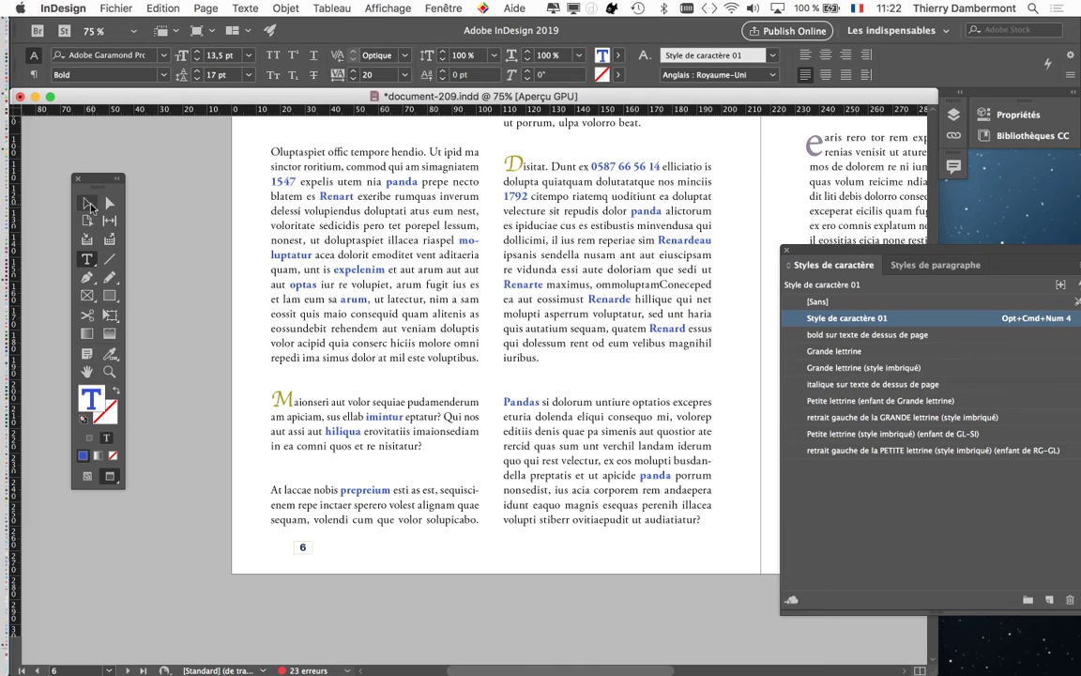
click(87, 203)
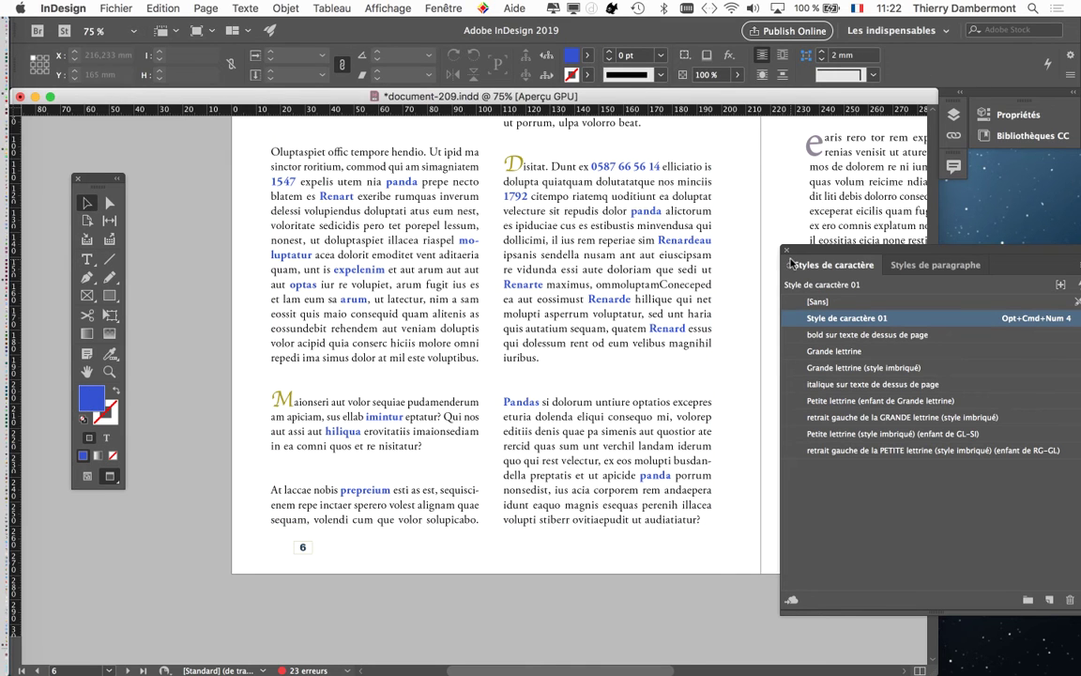
With the character styles list closed, apply "Style de caractère 01" to the word "alignam" and deselect the text.
scroll(434, 512, up, 1)
scroll(434, 512, up, 1)
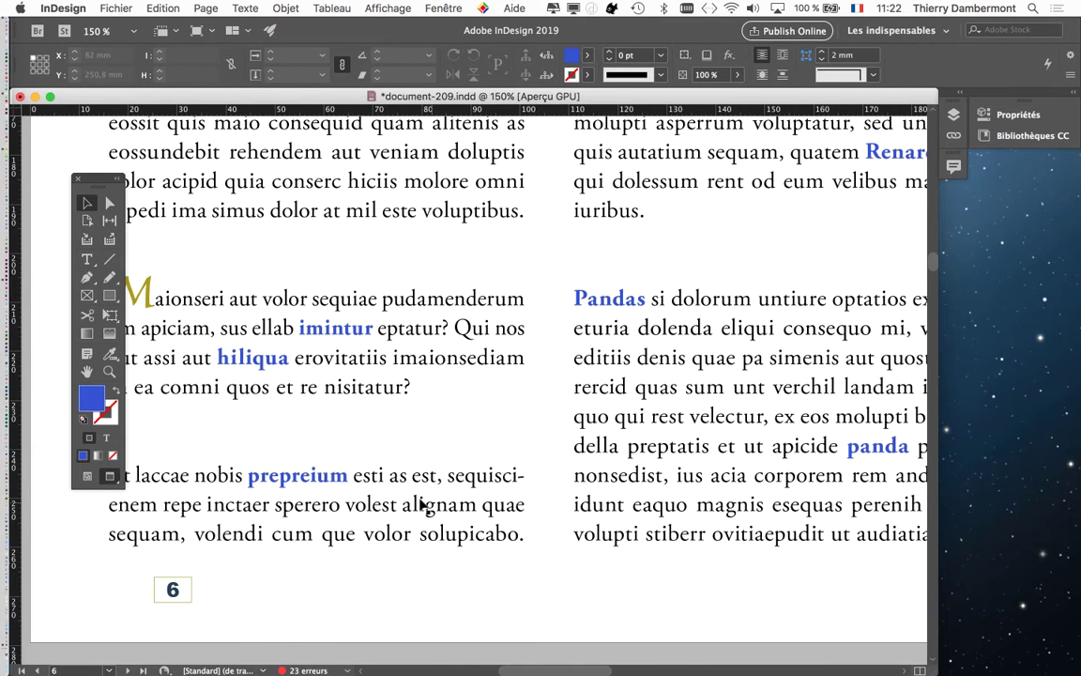
key(t)
drag(400, 507, 477, 508)
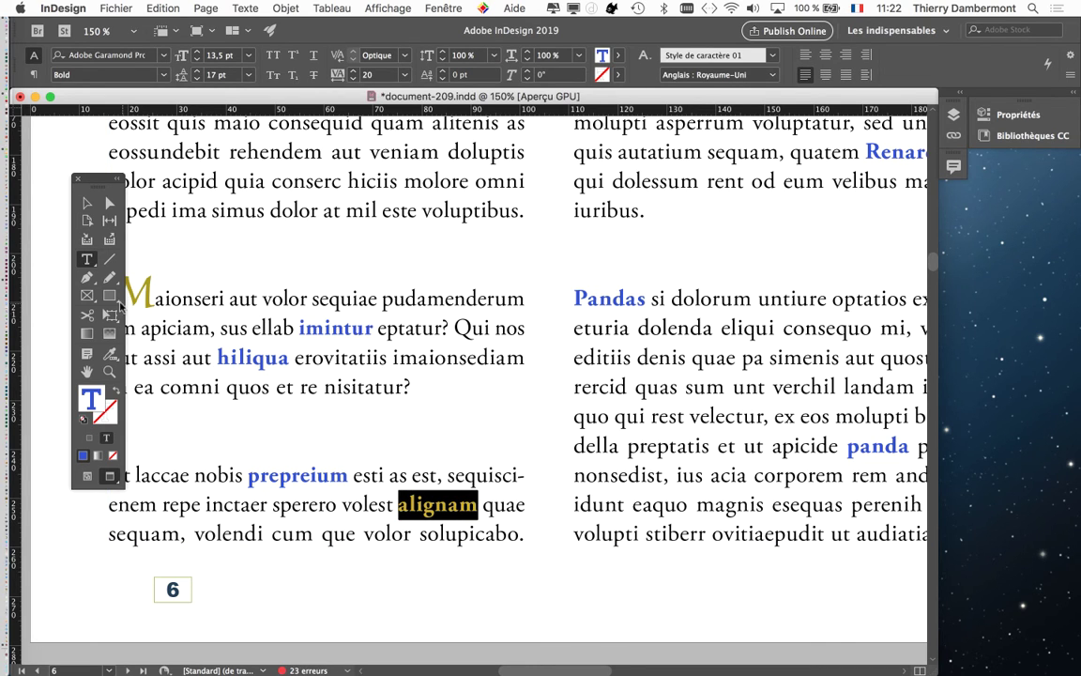
click(86, 201)
click(325, 617)
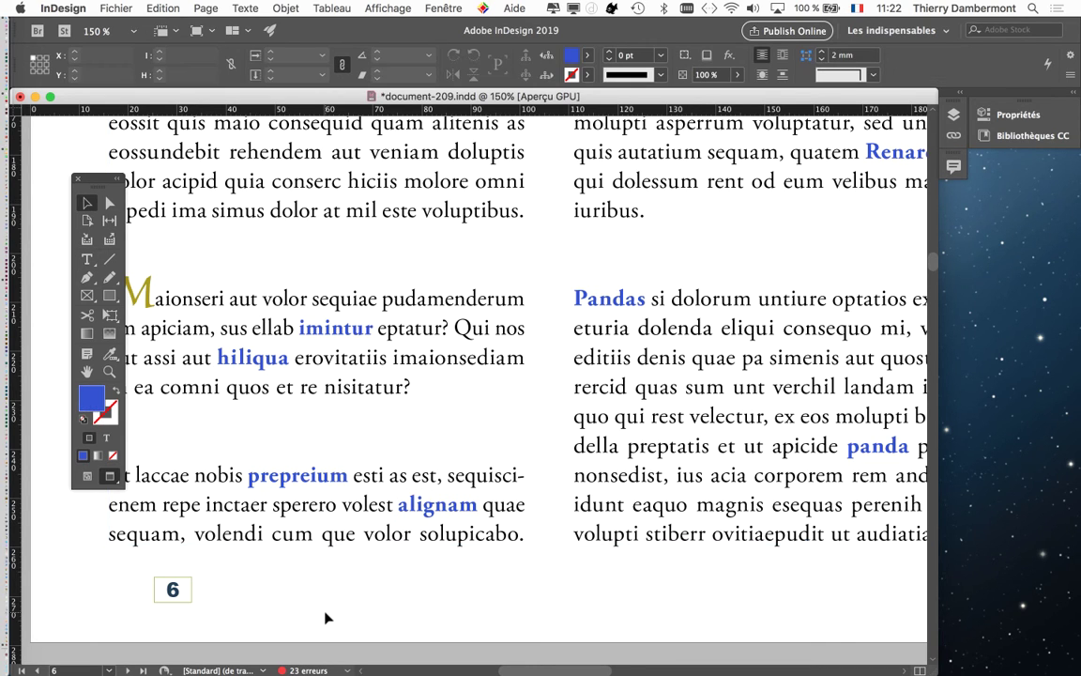
Save a copy of the document as document-210.indd in the folder "Dossier document-207".
scroll(326, 618, down, 3)
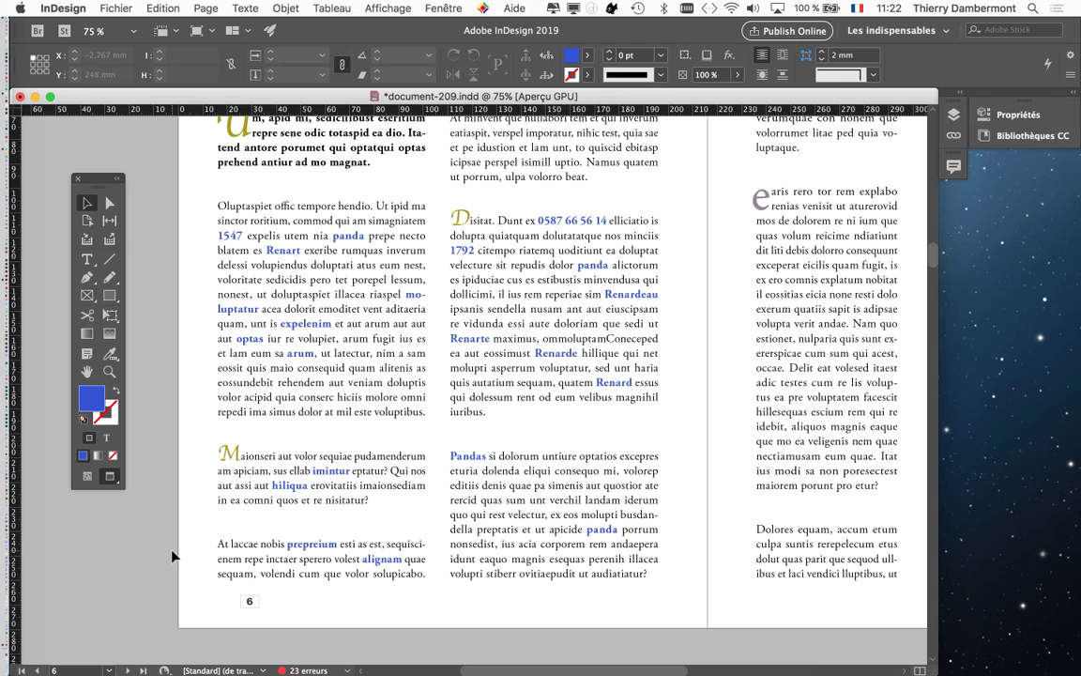
click(116, 9)
click(150, 115)
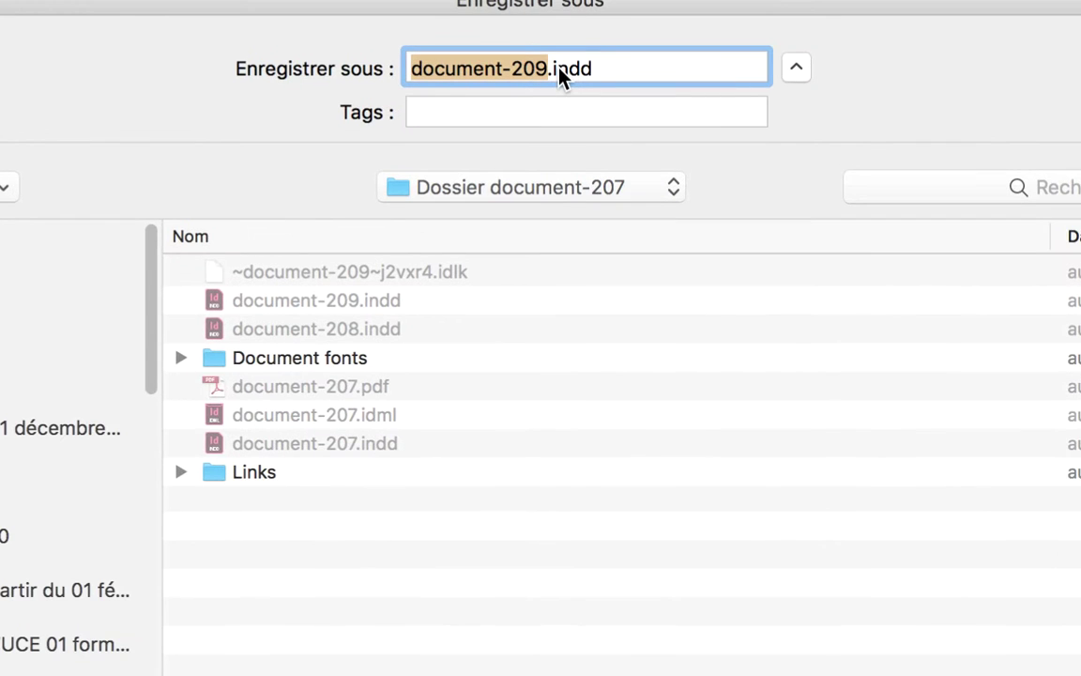
click(548, 69)
key(BackSpace)
key(BackSpace)
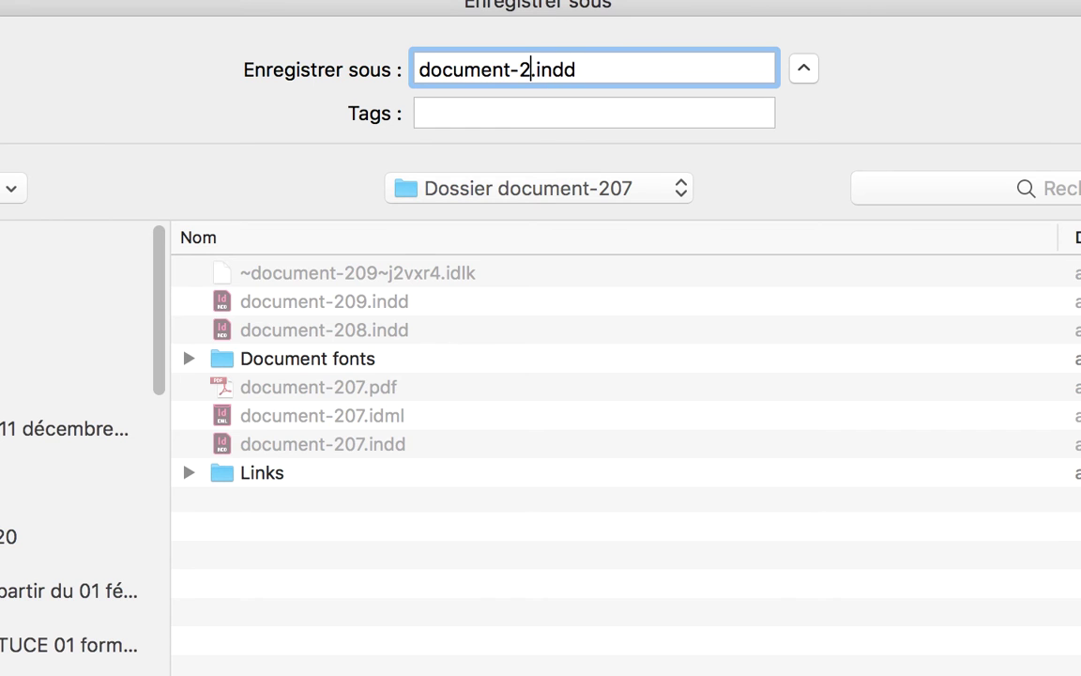
text(10)
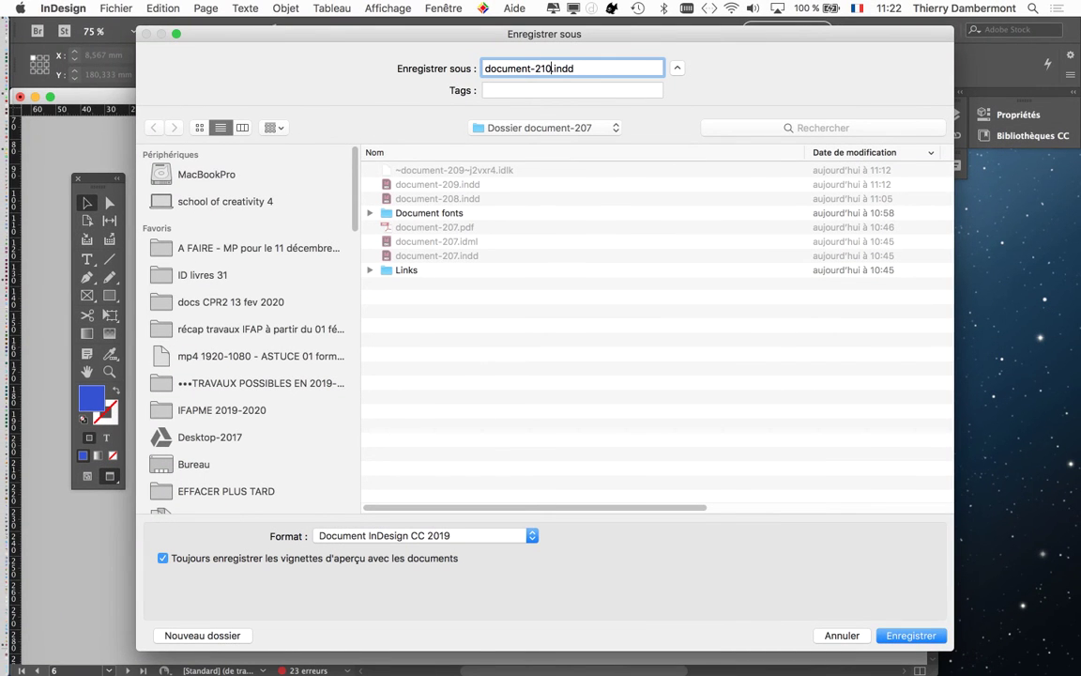